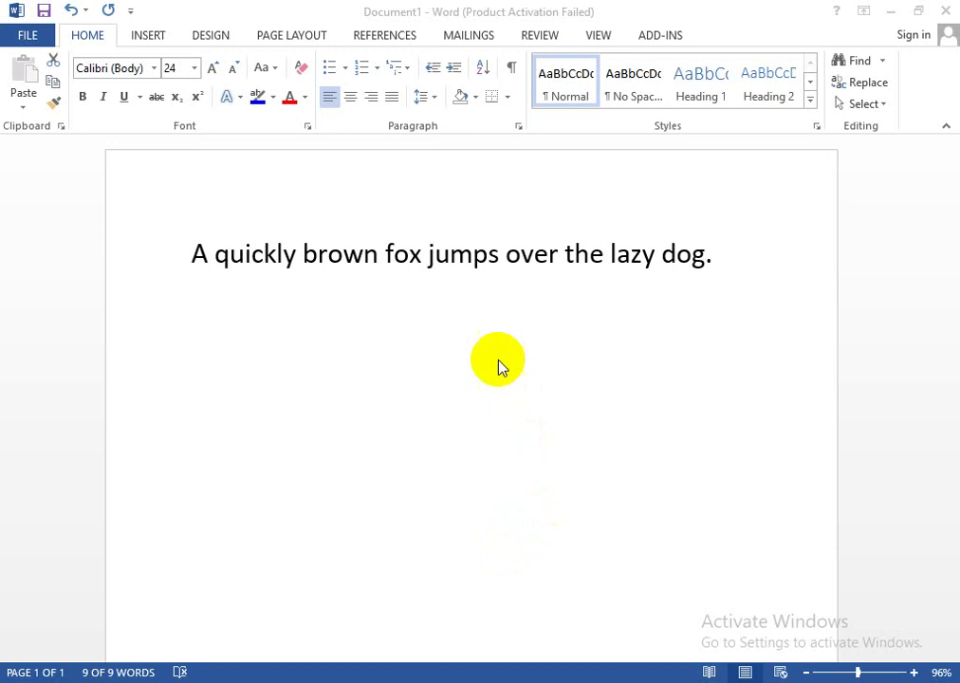
# Select the sentence, then open and close the Font dialog a couple of times
pyautogui.tripleClick(554, 252)
pyautogui.click(554, 252)
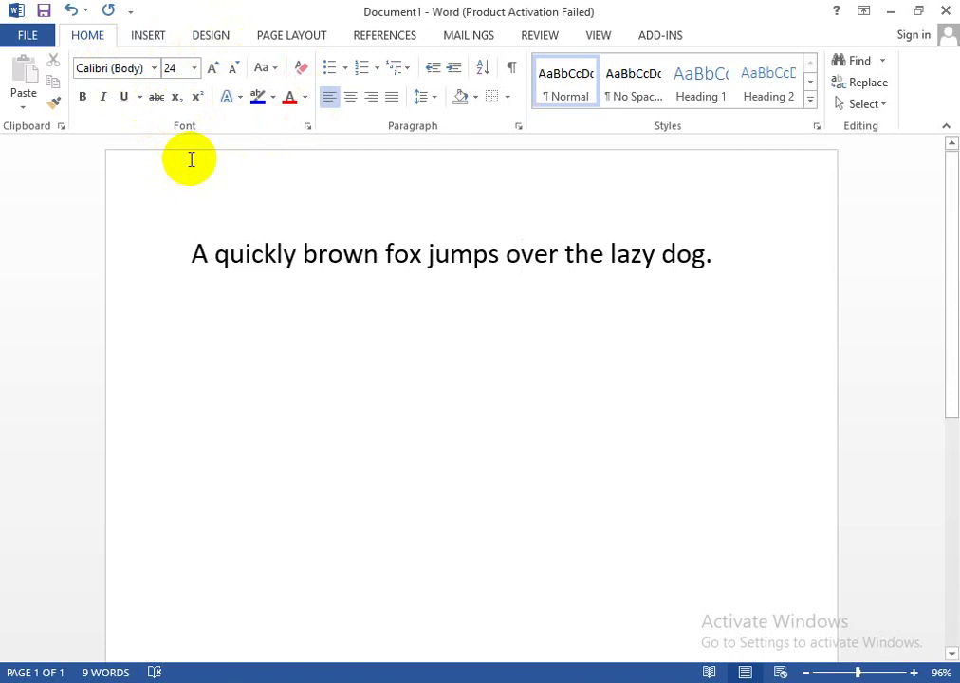
pyautogui.click(307, 129)
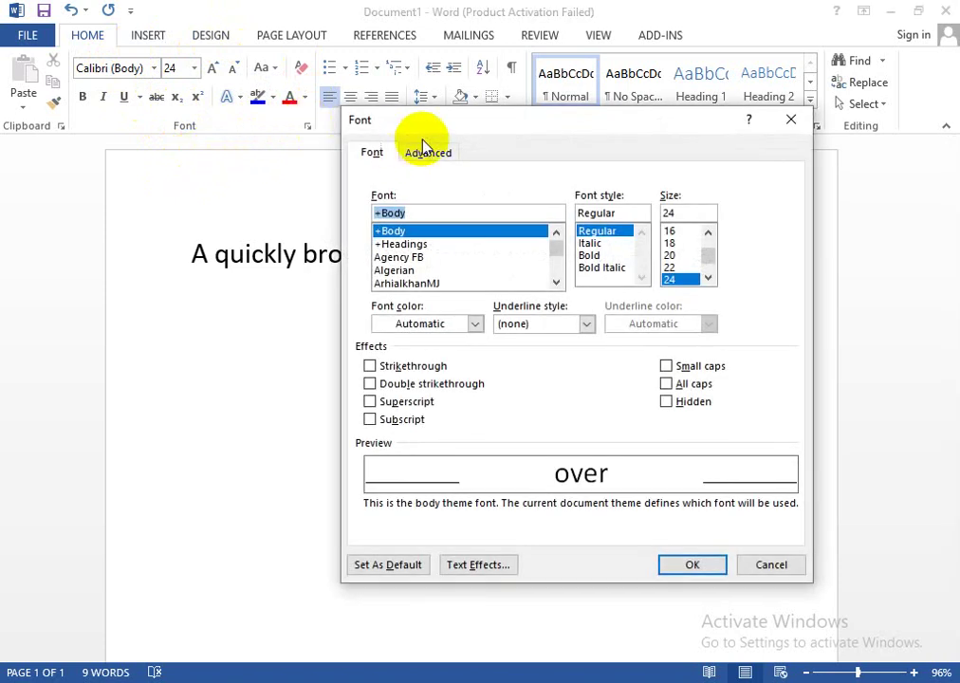
pyautogui.moveTo(432, 123)
pyautogui.mouseDown()
pyautogui.moveTo(464, 123)
pyautogui.moveTo(546, 157)
pyautogui.mouseUp()
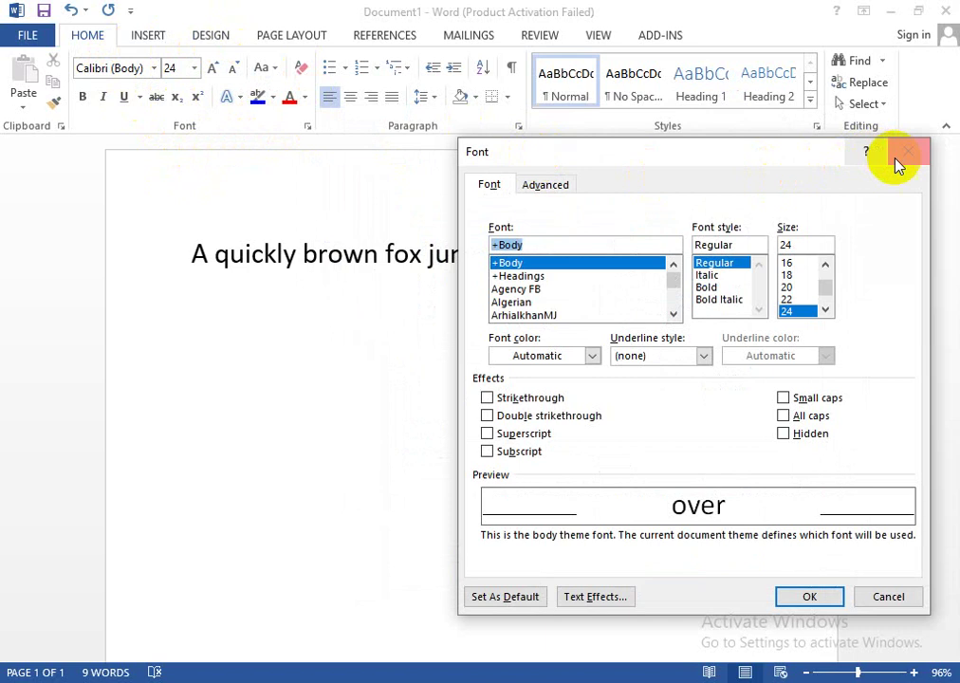
pyautogui.click(908, 151)
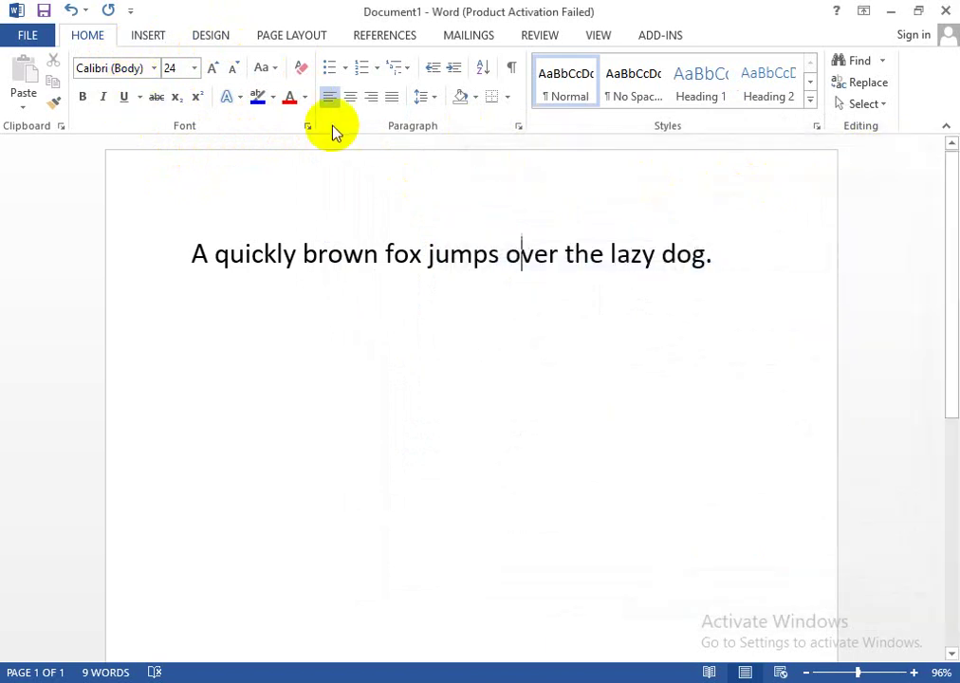
pyautogui.click(310, 129)
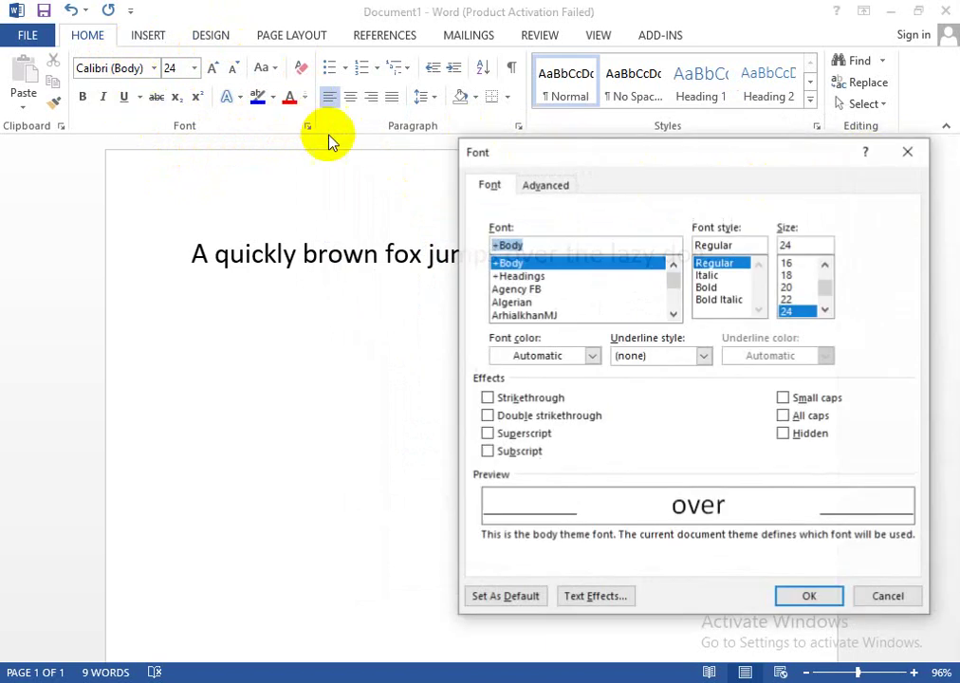
pyautogui.click(910, 156)
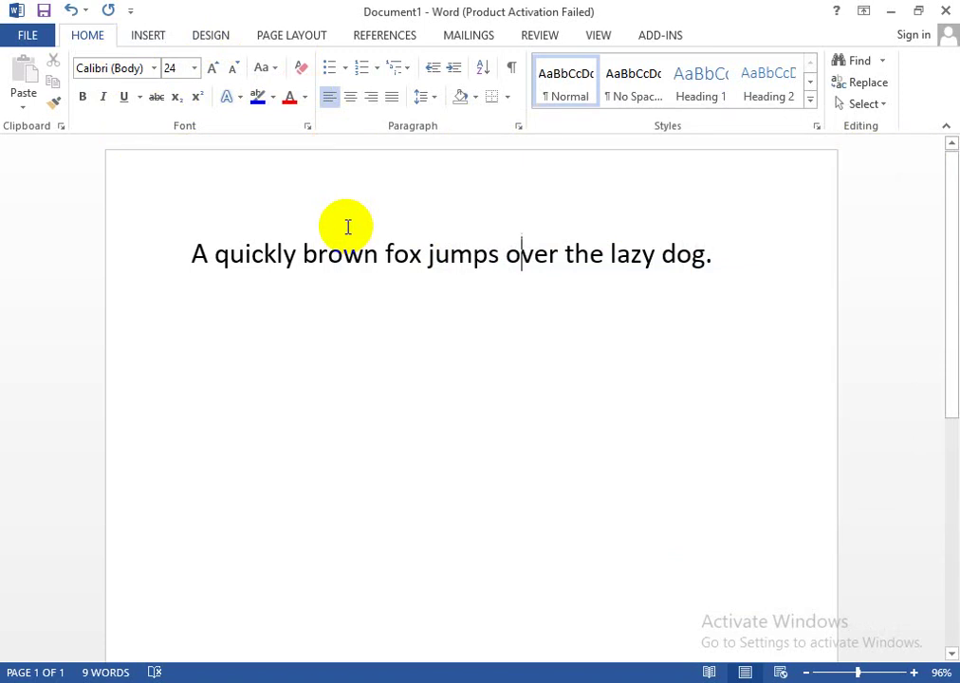
# Bring up the Font dialog with Ctrl+D and move it left and up
pyautogui.hotkey('ctrl', 'd')
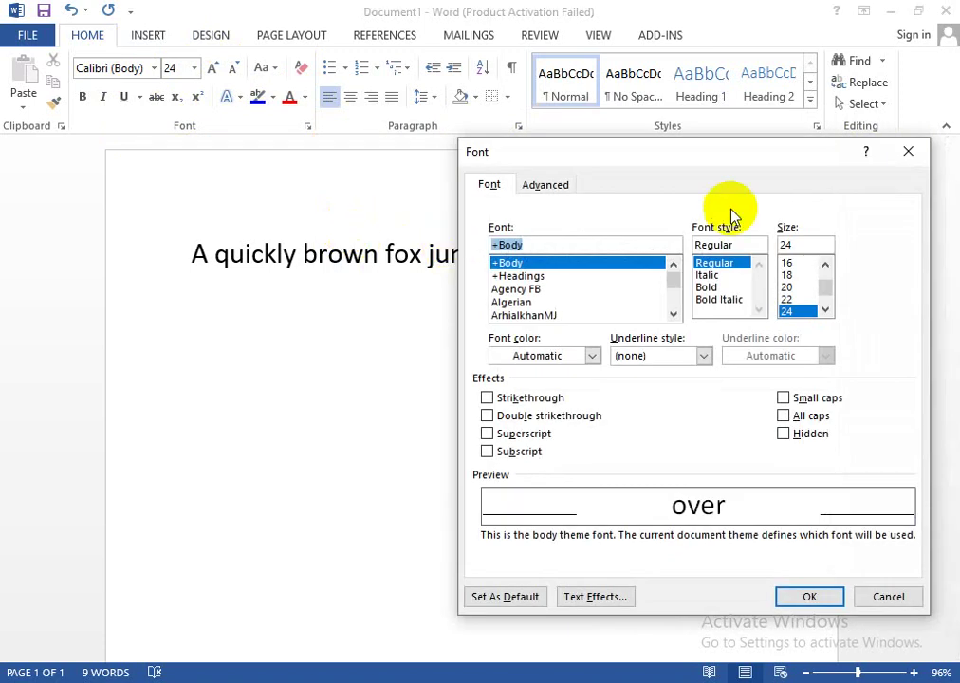
pyautogui.click(909, 151)
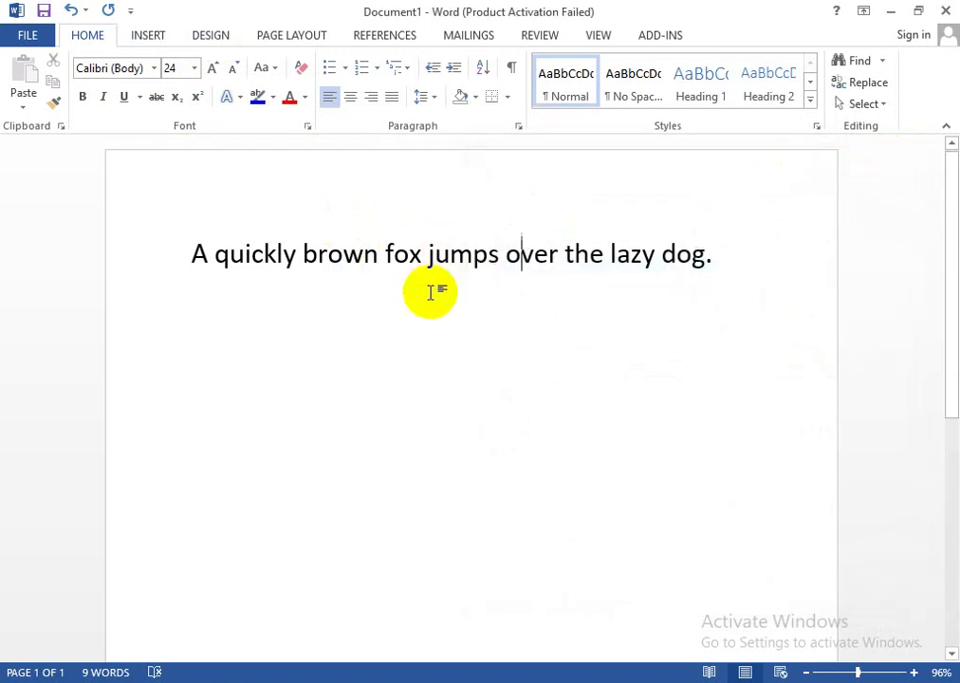
pyautogui.hotkey('ctrl', 'd')
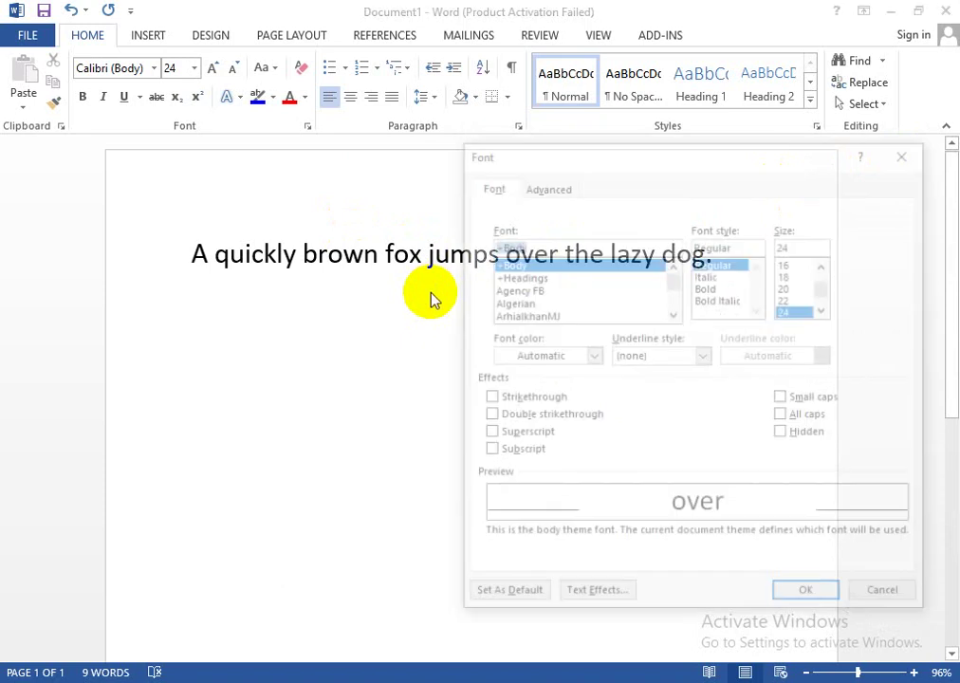
pyautogui.moveTo(510, 160); pyautogui.dragTo(363, 157)
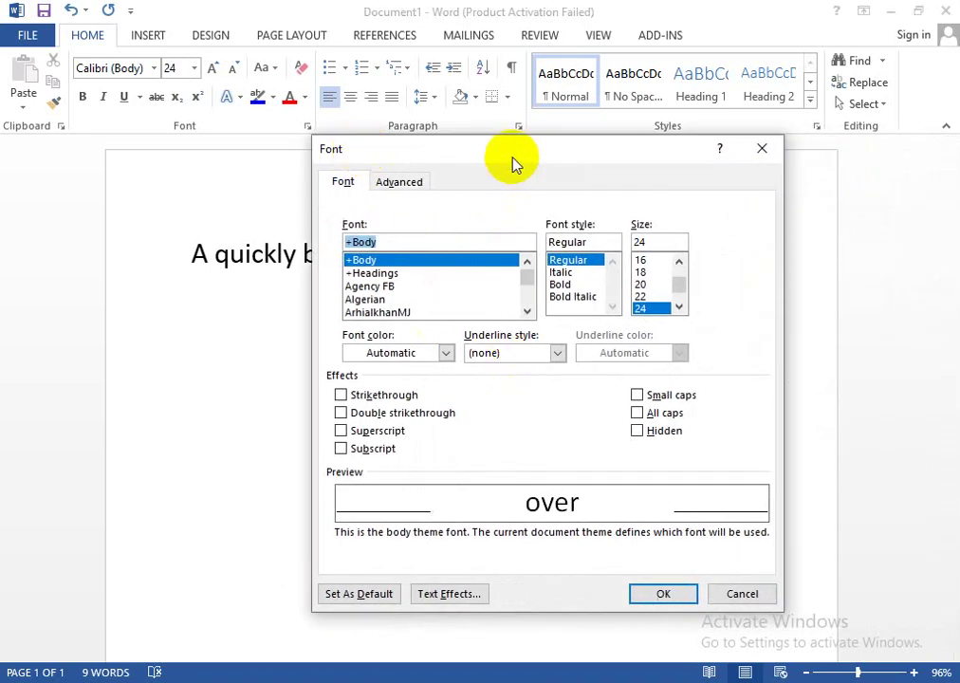
pyautogui.moveTo(511, 158); pyautogui.dragTo(394, 128)
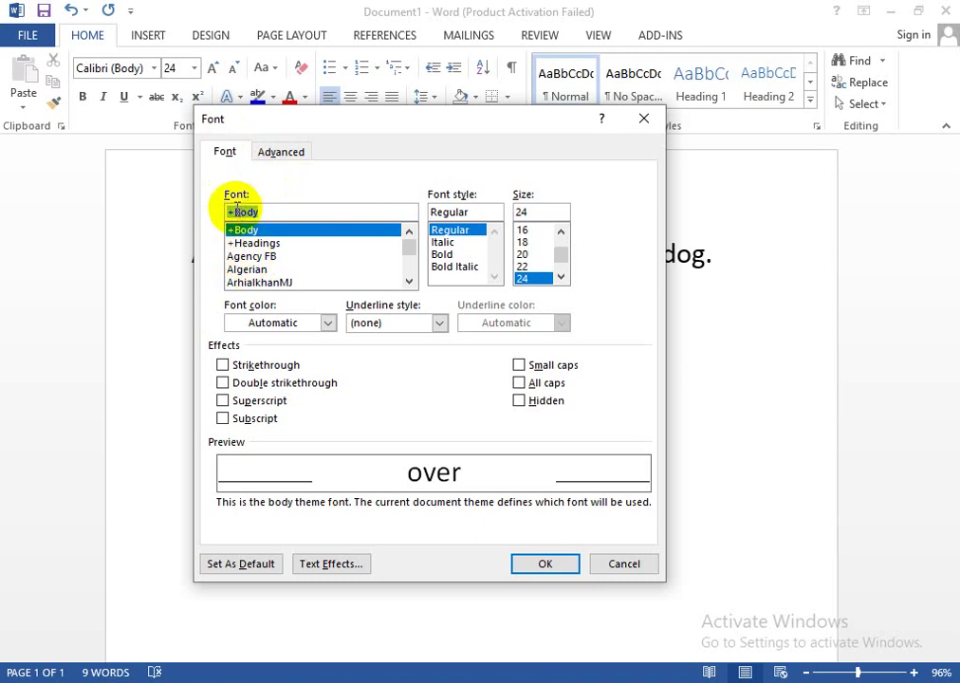
# Browse the font list, previewing Cambria Math and then Copperplate Gothic Bold
pyautogui.scroll(-4, 271, 232)
pyautogui.scroll(2, 272, 251)
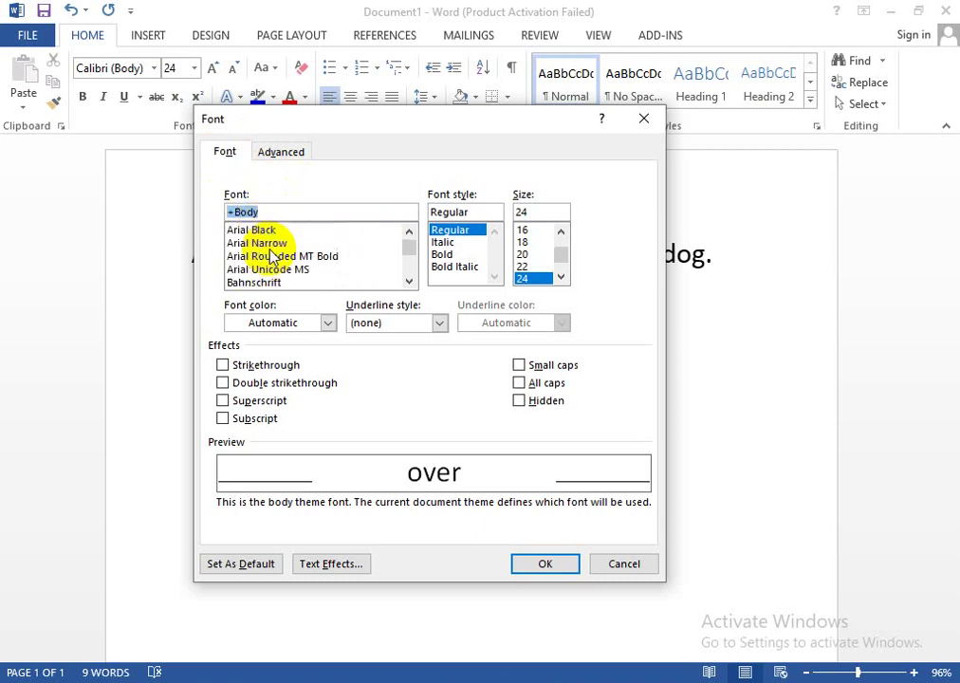
pyautogui.scroll(2, 273, 258)
pyautogui.scroll(-5, 274, 260)
pyautogui.scroll(-5, 274, 261)
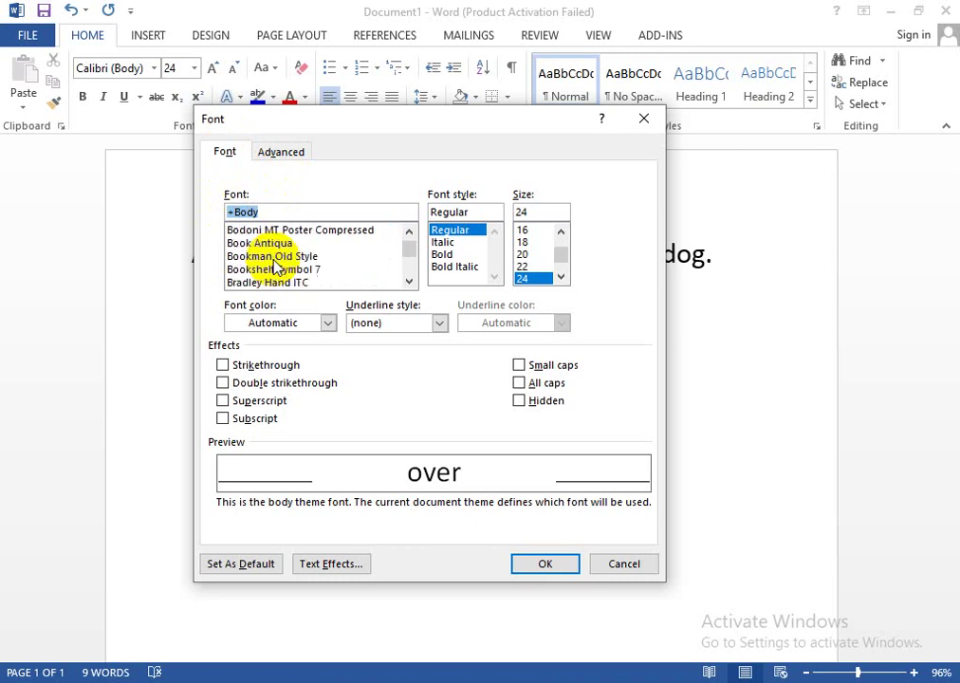
pyautogui.scroll(-5, 275, 264)
pyautogui.scroll(-5, 277, 271)
pyautogui.scroll(-5, 276, 272)
pyautogui.scroll(7, 262, 282)
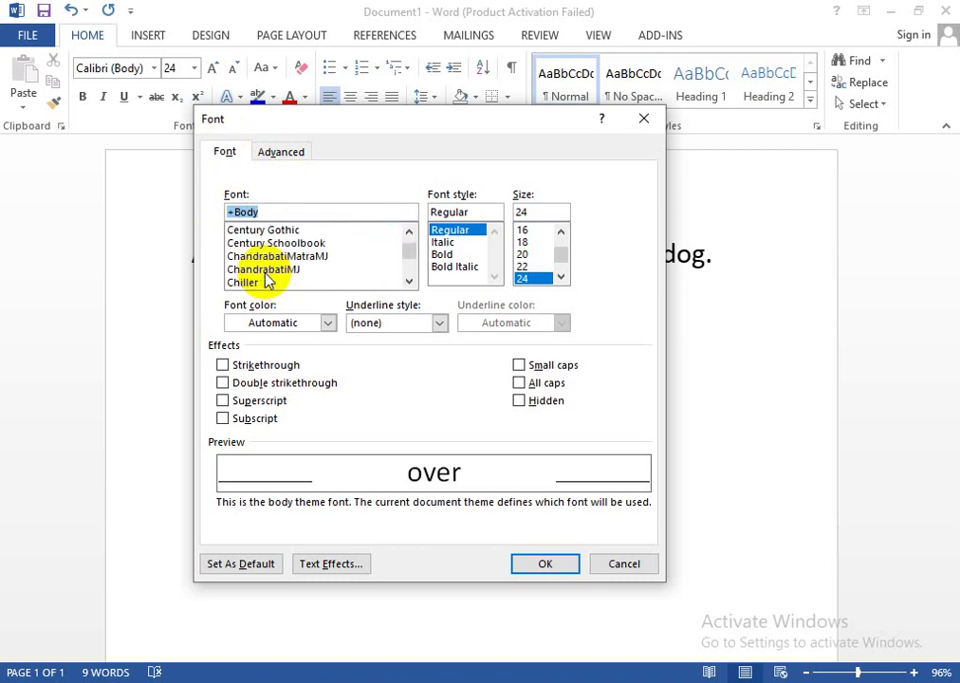
pyautogui.scroll(3, 248, 245)
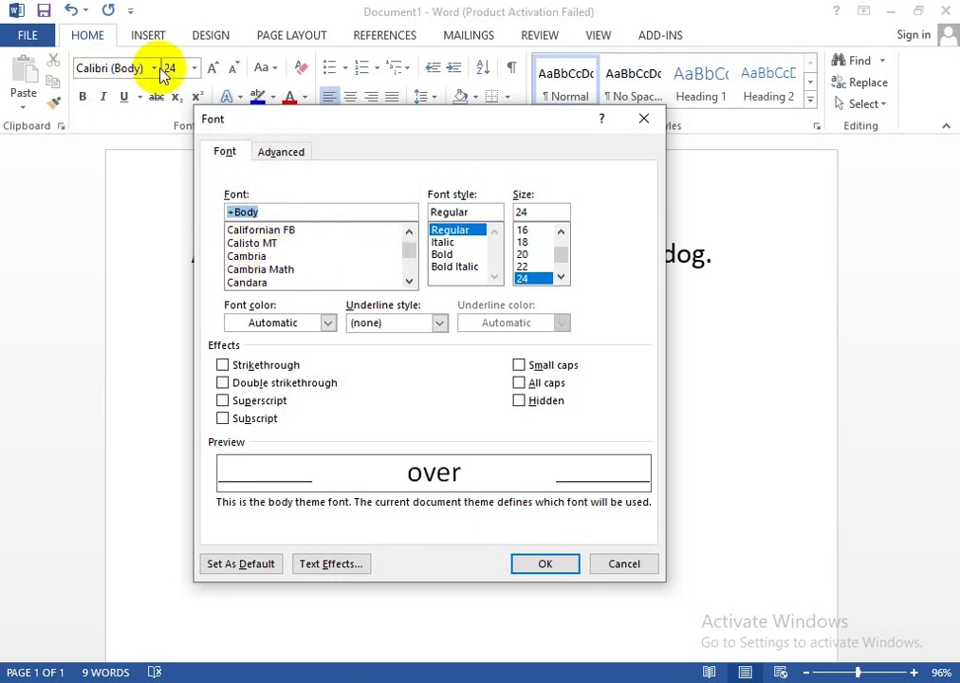
pyautogui.click(267, 270)
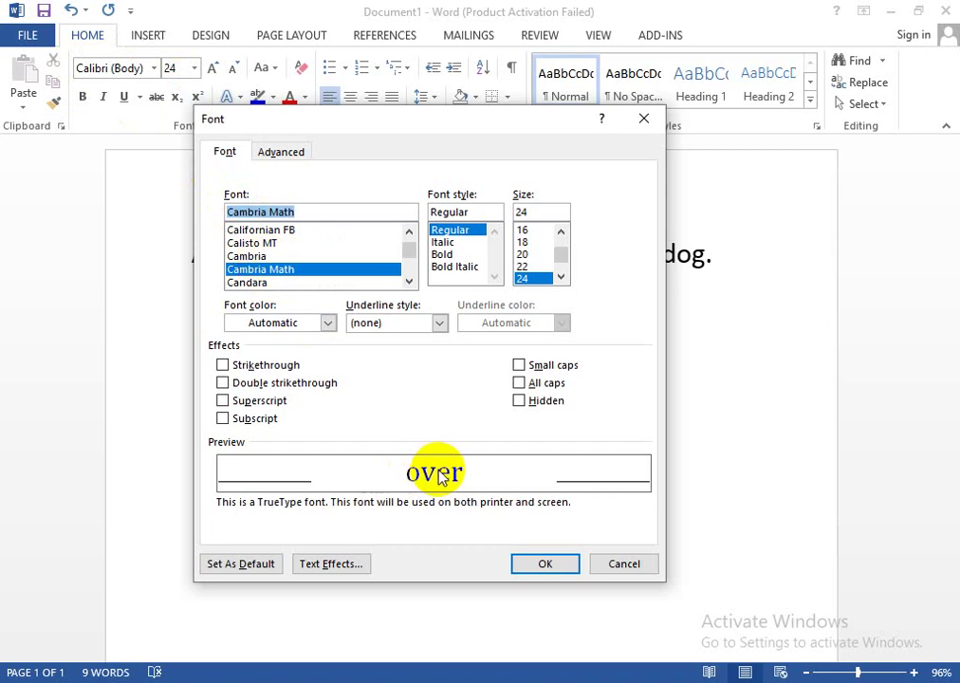
pyautogui.scroll(-2, 228, 214)
pyautogui.scroll(-2, 270, 280)
pyautogui.click(274, 284)
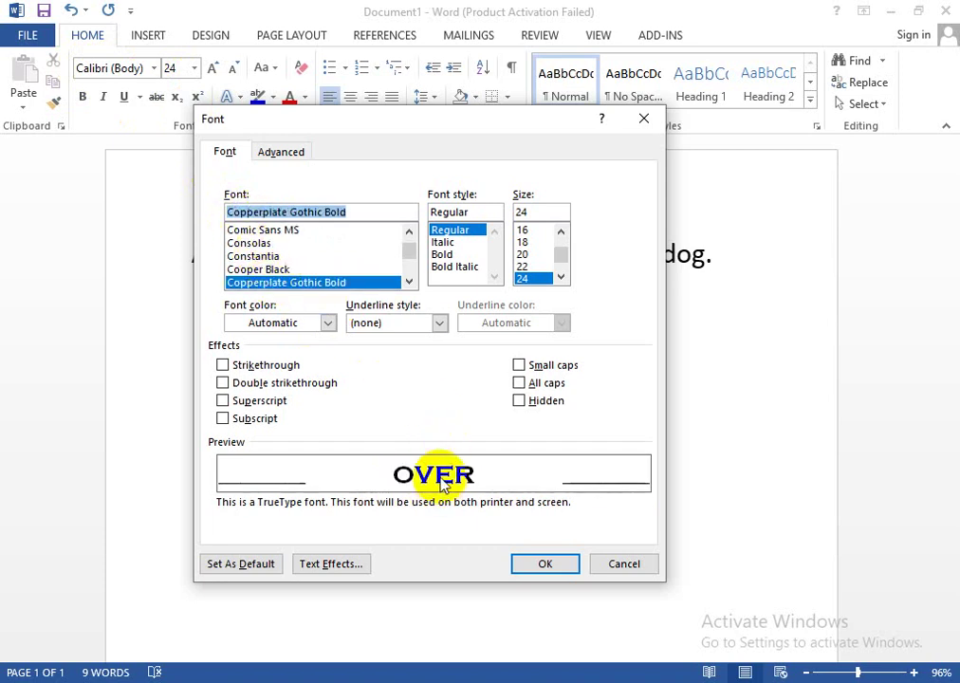
# Preview Eras Light ITC, then settle on GangaMJ as the font
pyautogui.scroll(-1, 299, 254)
pyautogui.scroll(-6, 285, 268)
pyautogui.click(286, 269)
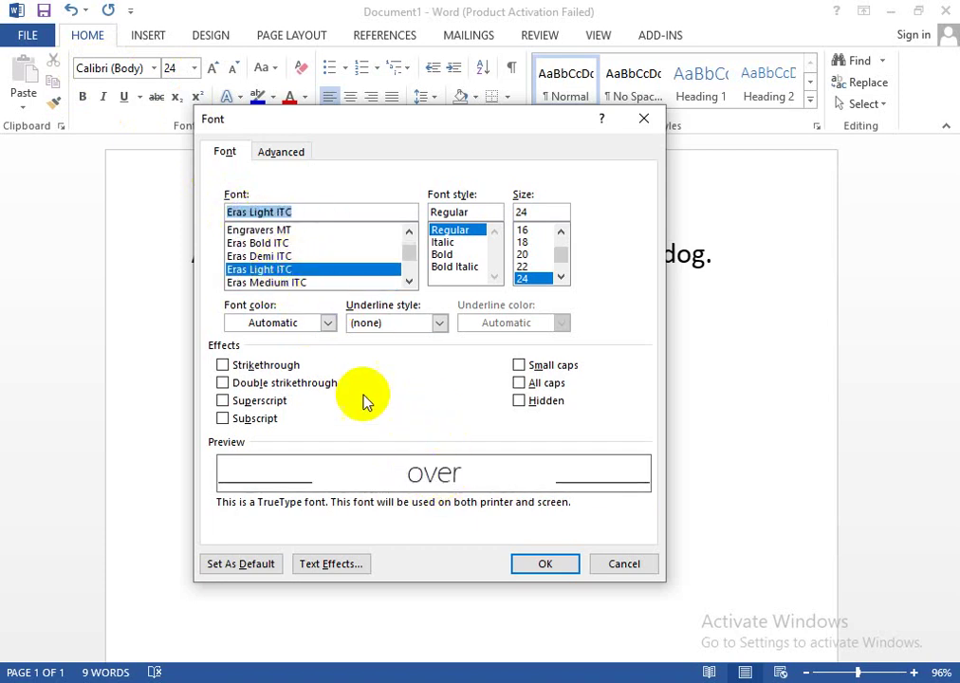
pyautogui.scroll(-2, 299, 268)
pyautogui.scroll(-2, 296, 267)
pyautogui.scroll(2, 298, 267)
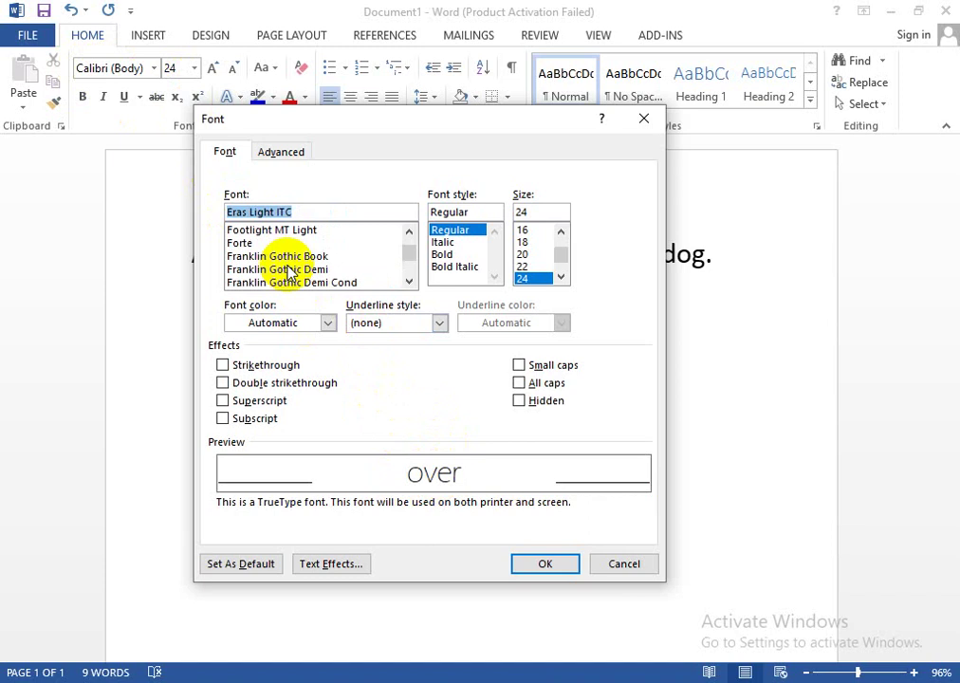
pyautogui.scroll(-3, 285, 265)
pyautogui.click(254, 270)
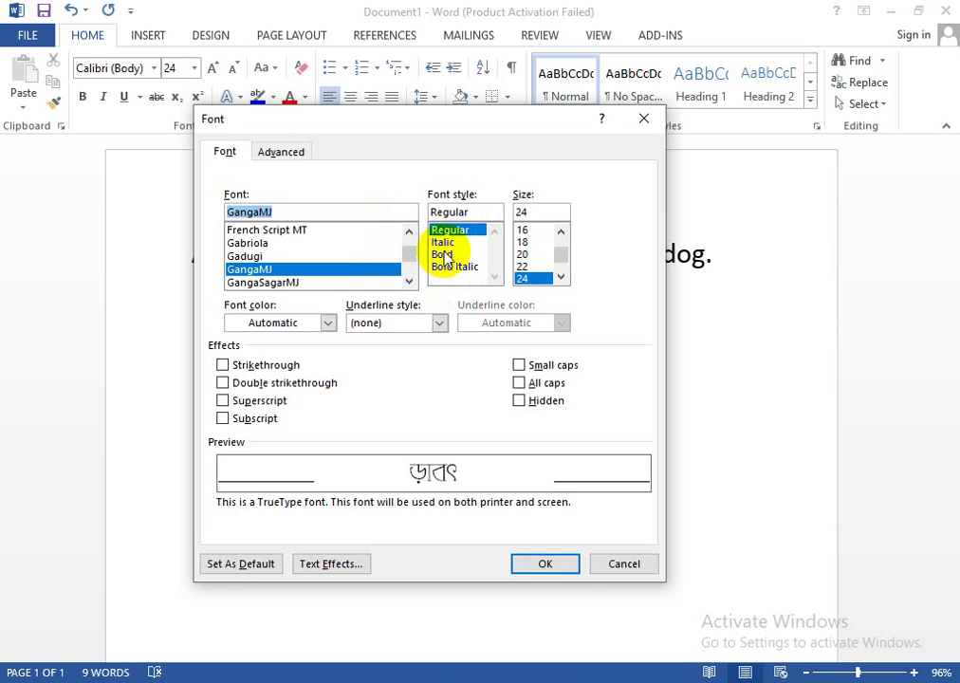
# Set the font style to Bold and the font to Corbel Light
pyautogui.click(445, 254)
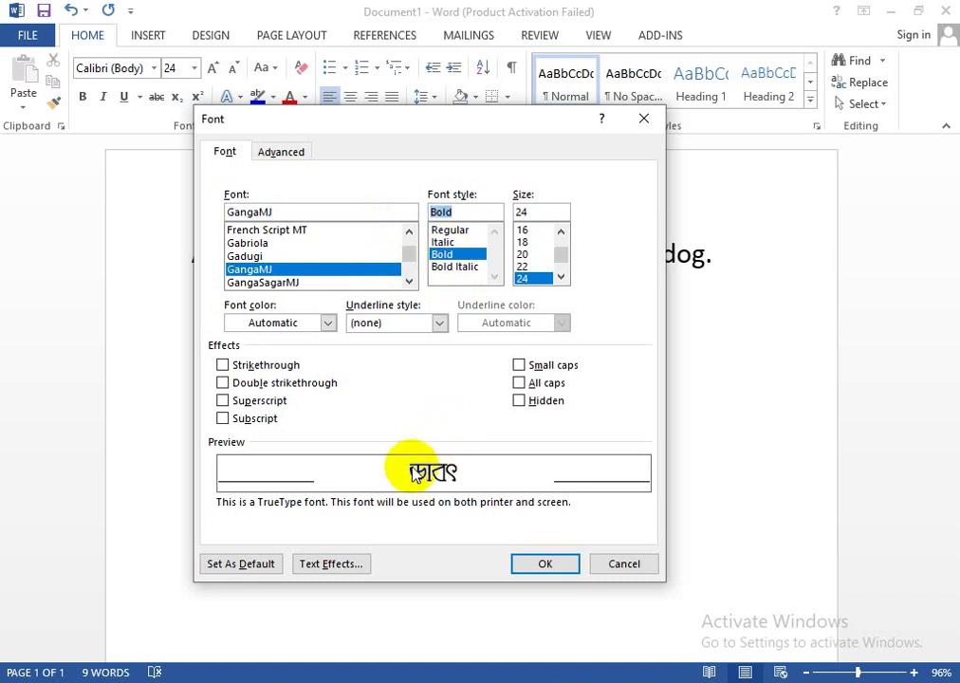
pyautogui.scroll(2, 246, 257)
pyautogui.scroll(7, 272, 250)
pyautogui.click(271, 243)
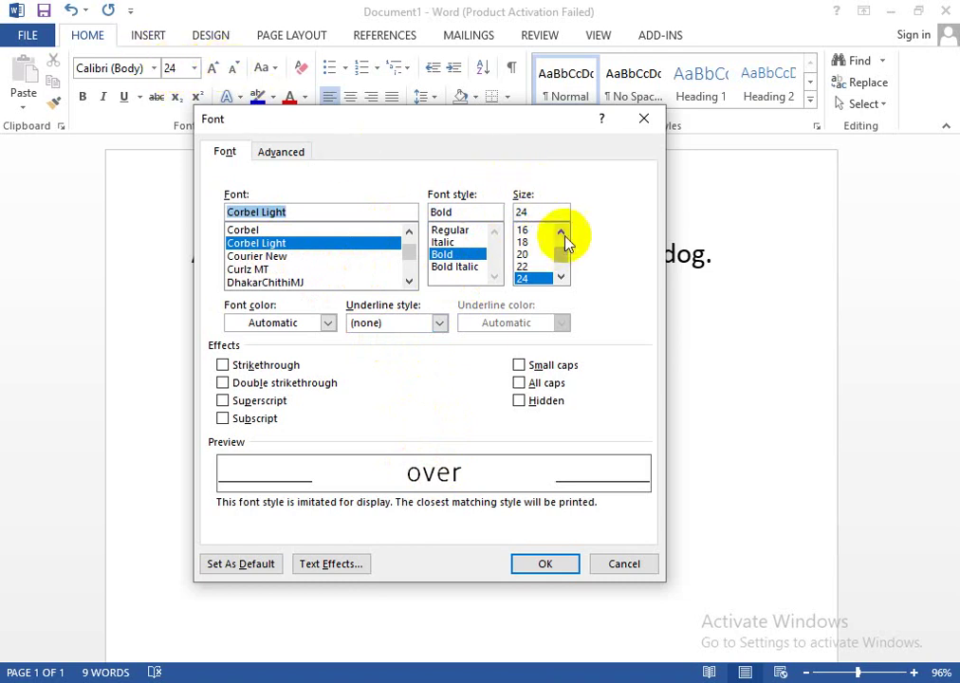
# Try sizes 48 and 72, then settle on font size 36
pyautogui.click(561, 276)
pyautogui.click(561, 277)
pyautogui.click(561, 276)
pyautogui.click(561, 276)
pyautogui.click(560, 276)
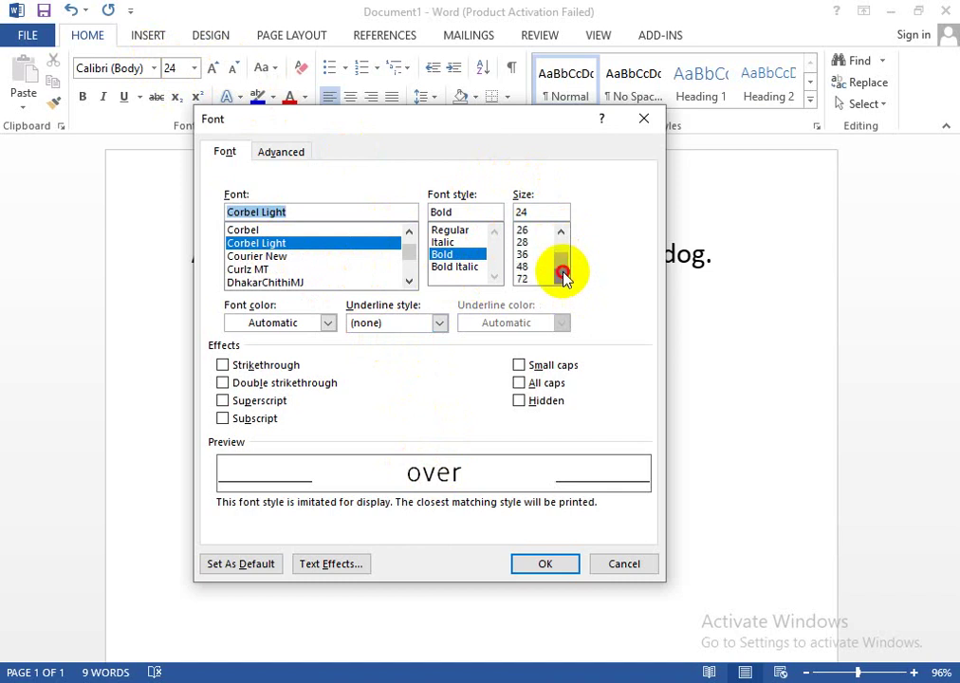
pyautogui.click(524, 267)
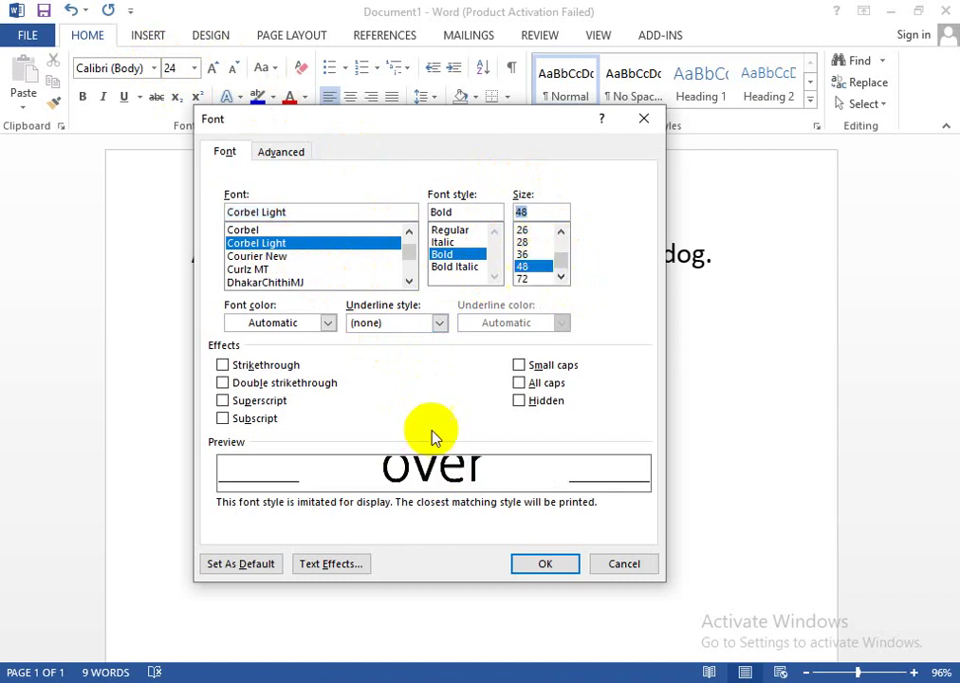
pyautogui.click(523, 253)
pyautogui.scroll(5, 525, 249)
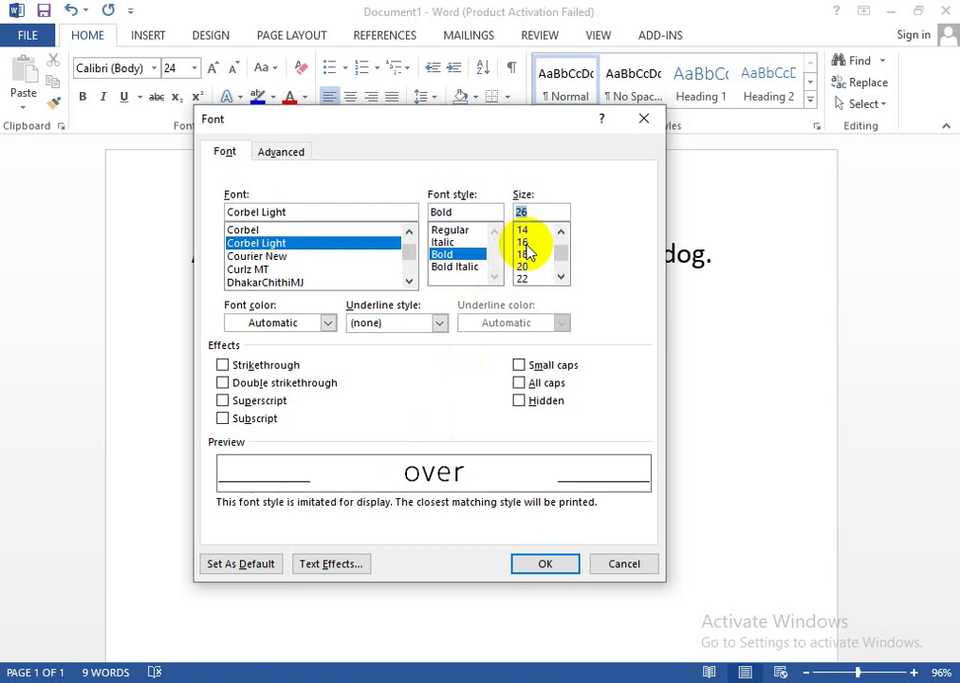
pyautogui.scroll(-4, 528, 275)
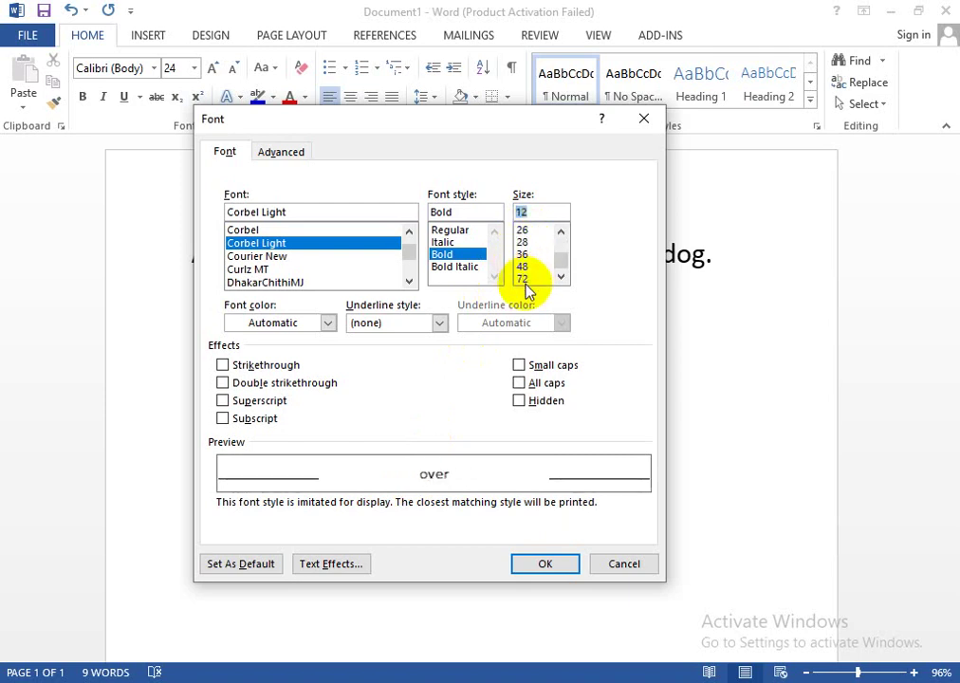
pyautogui.click(524, 279)
pyautogui.click(522, 268)
pyautogui.click(525, 254)
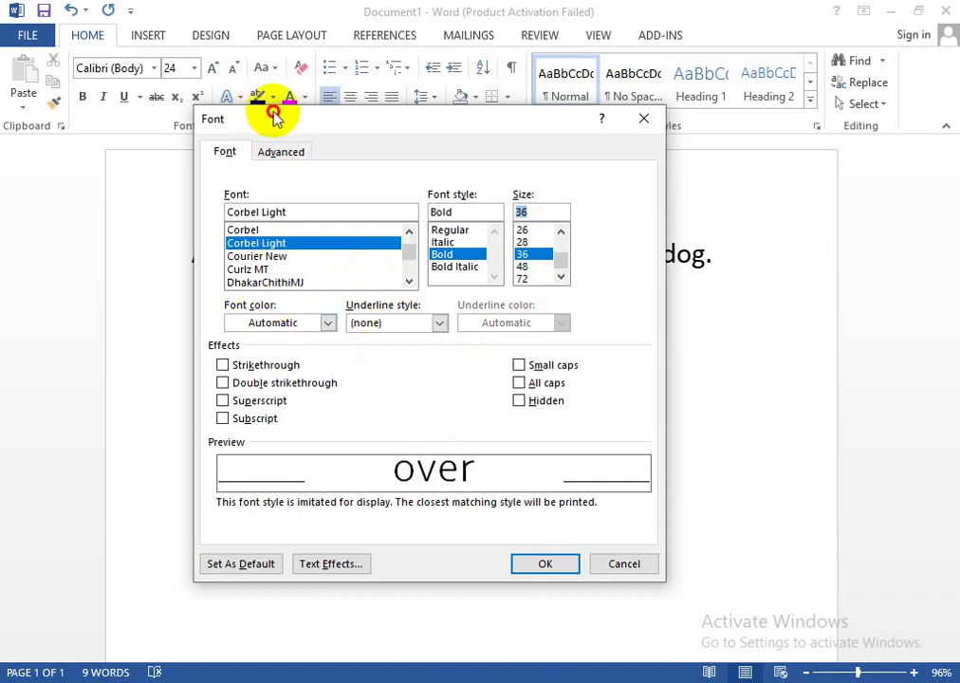
# Try a dark red font colour, then reset the font colour to Automatic
pyautogui.moveTo(256, 118); pyautogui.dragTo(406, 170)
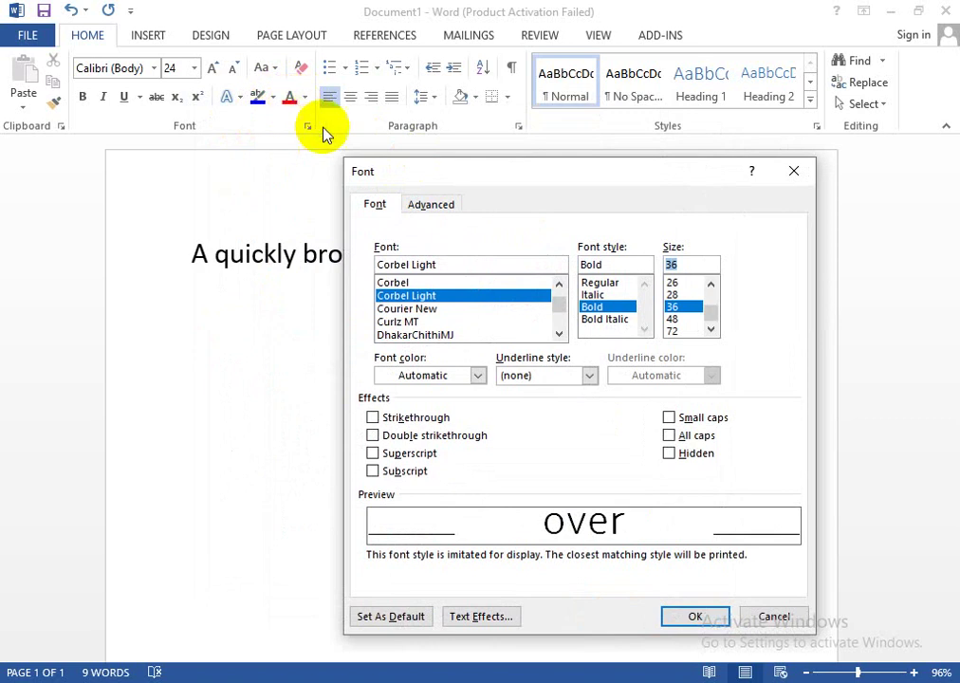
pyautogui.click(479, 376)
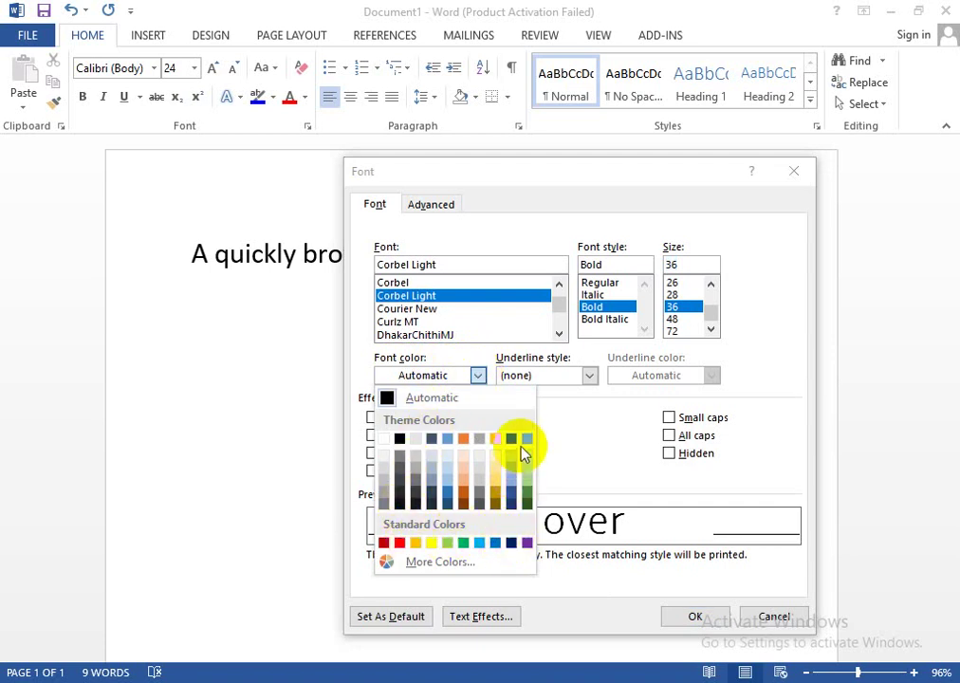
pyautogui.click(384, 542)
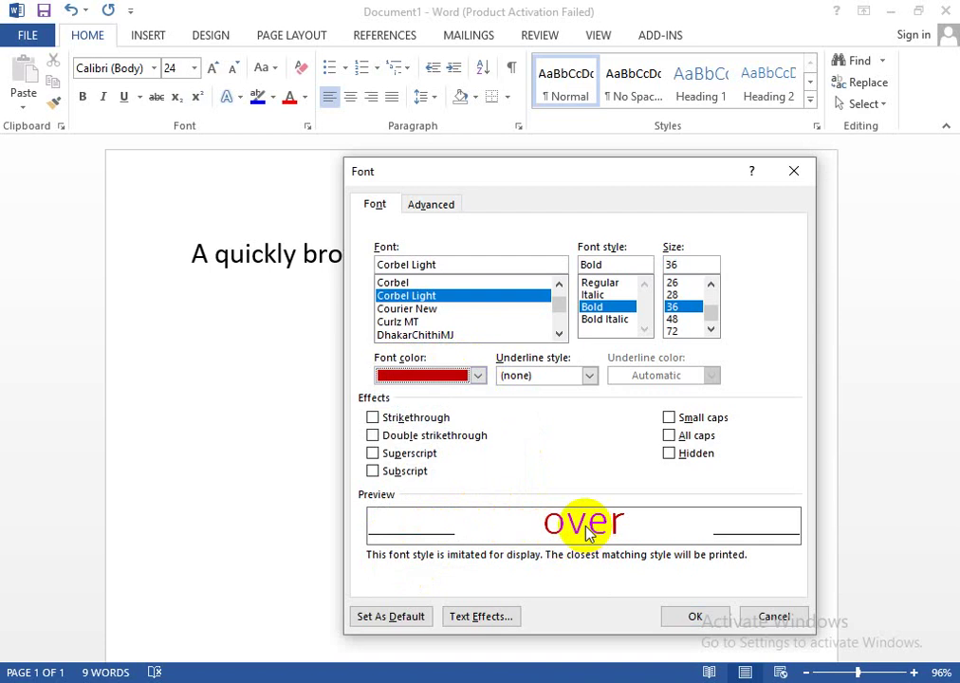
pyautogui.click(477, 377)
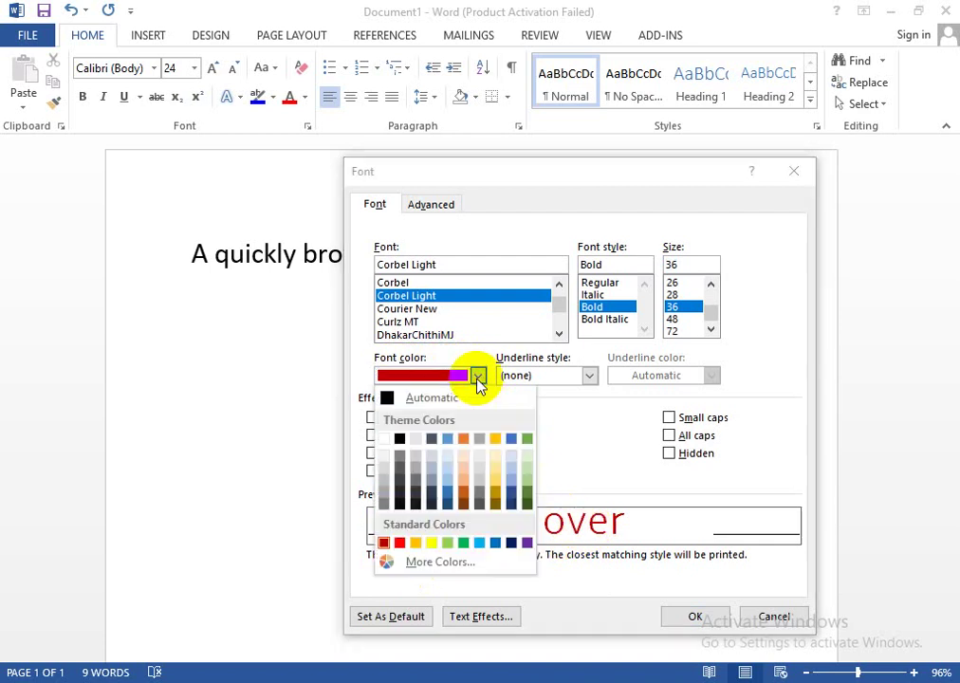
pyautogui.click(430, 398)
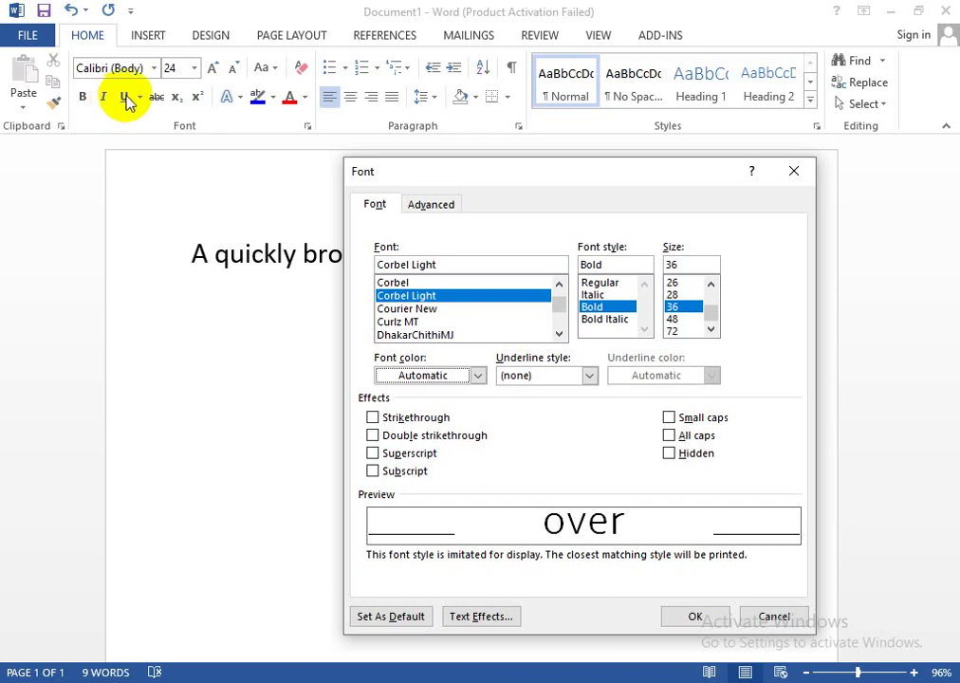
# Scroll through the underline style options without picking one
pyautogui.click(589, 375)
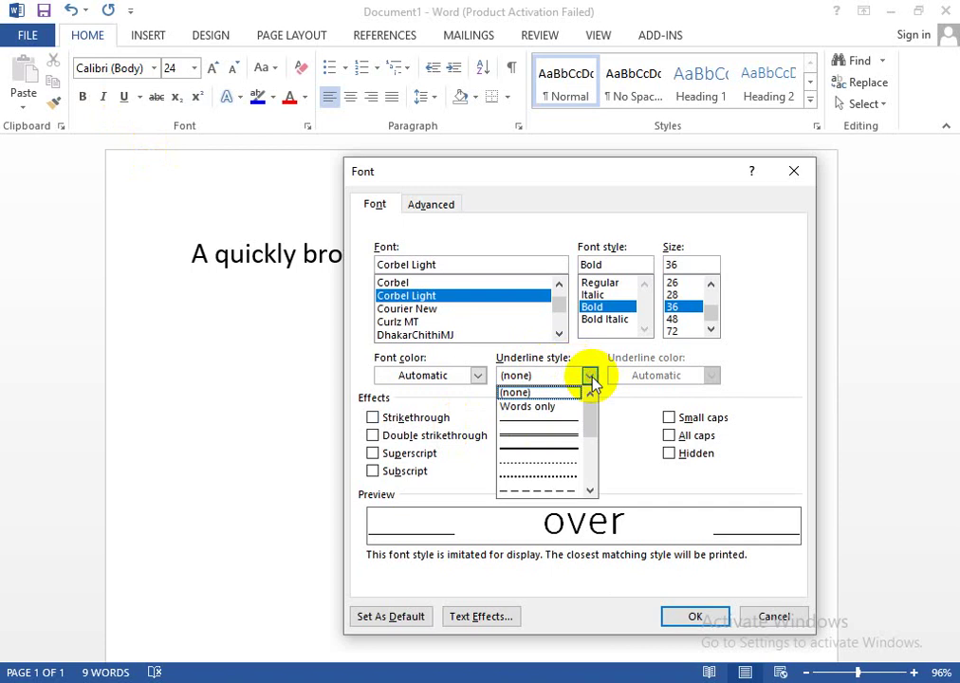
pyautogui.scroll(-1, 567, 439)
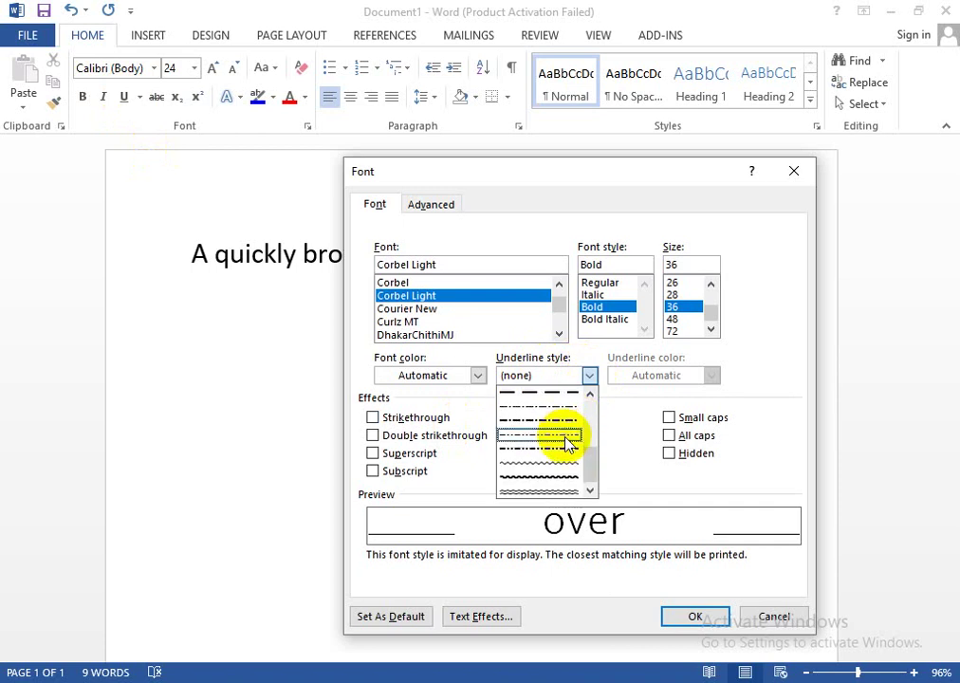
pyautogui.scroll(-2, 560, 461)
pyautogui.scroll(2, 550, 465)
pyautogui.scroll(-1, 547, 450)
pyautogui.scroll(-3, 547, 446)
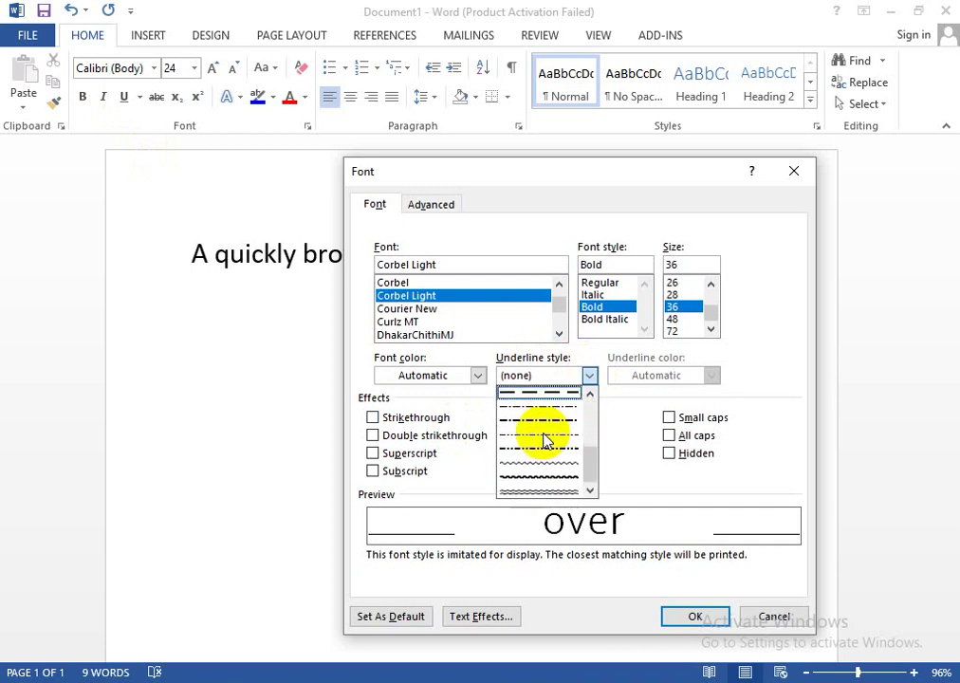
pyautogui.scroll(2, 547, 441)
pyautogui.scroll(2, 546, 442)
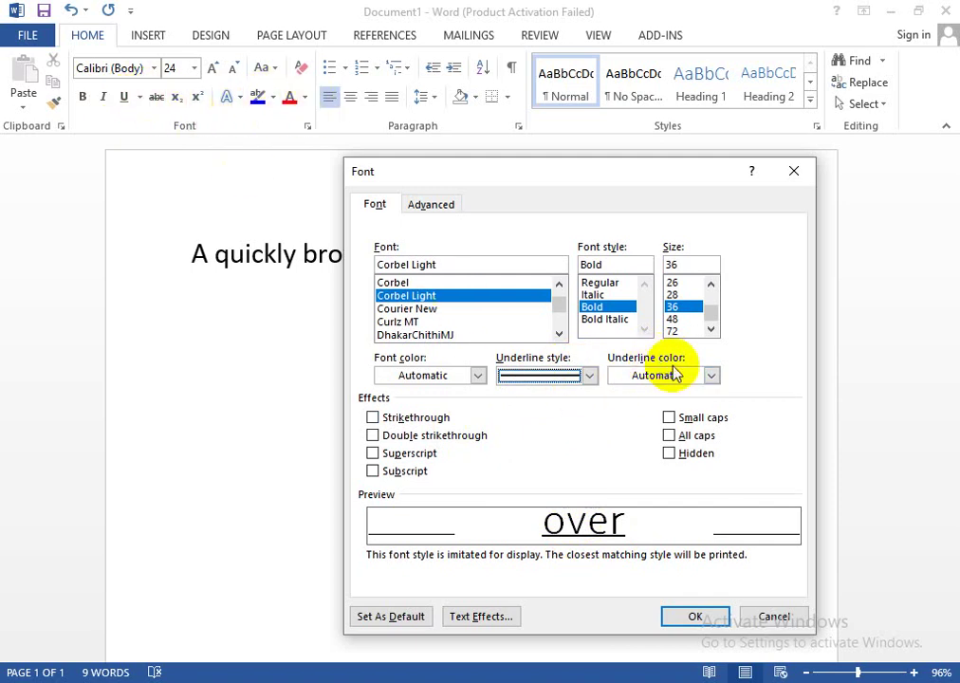
# Try a red underline colour, then set it back to Automatic
pyautogui.click(712, 376)
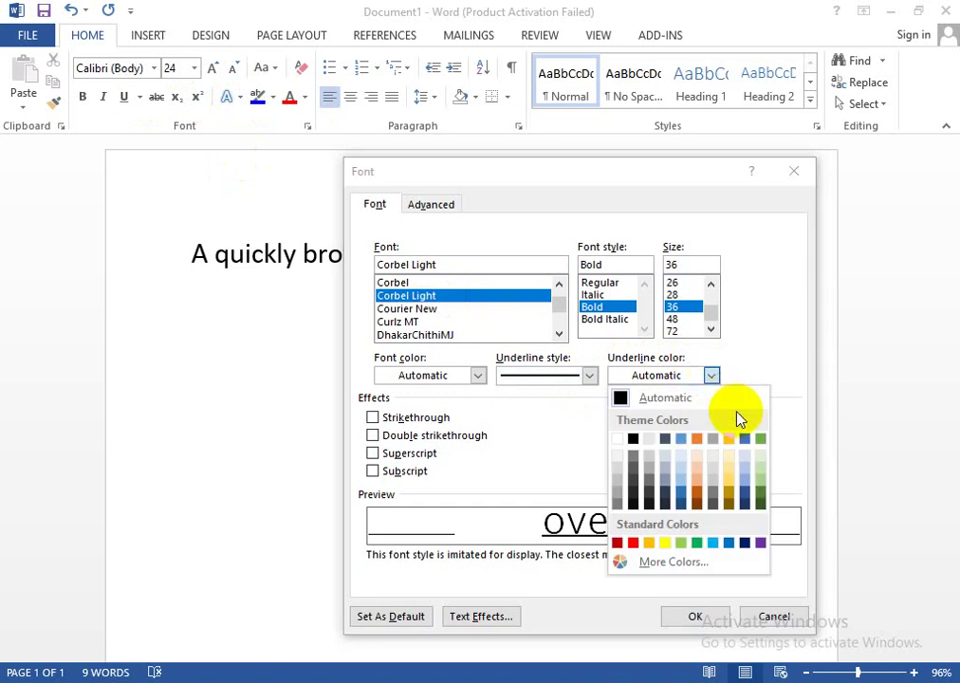
pyautogui.click(633, 543)
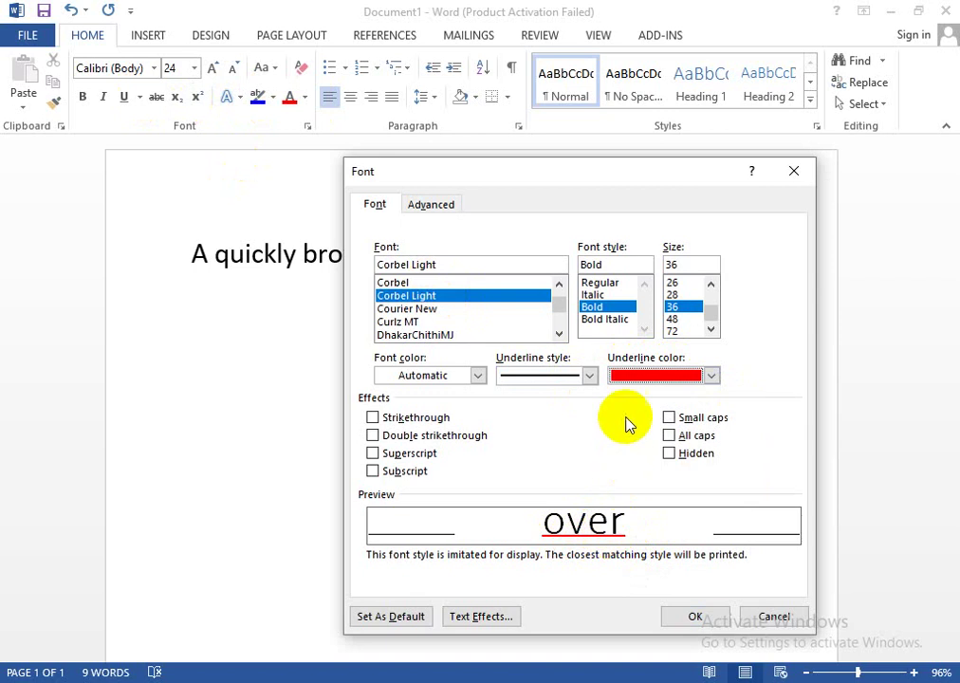
pyautogui.click(713, 376)
pyautogui.click(676, 398)
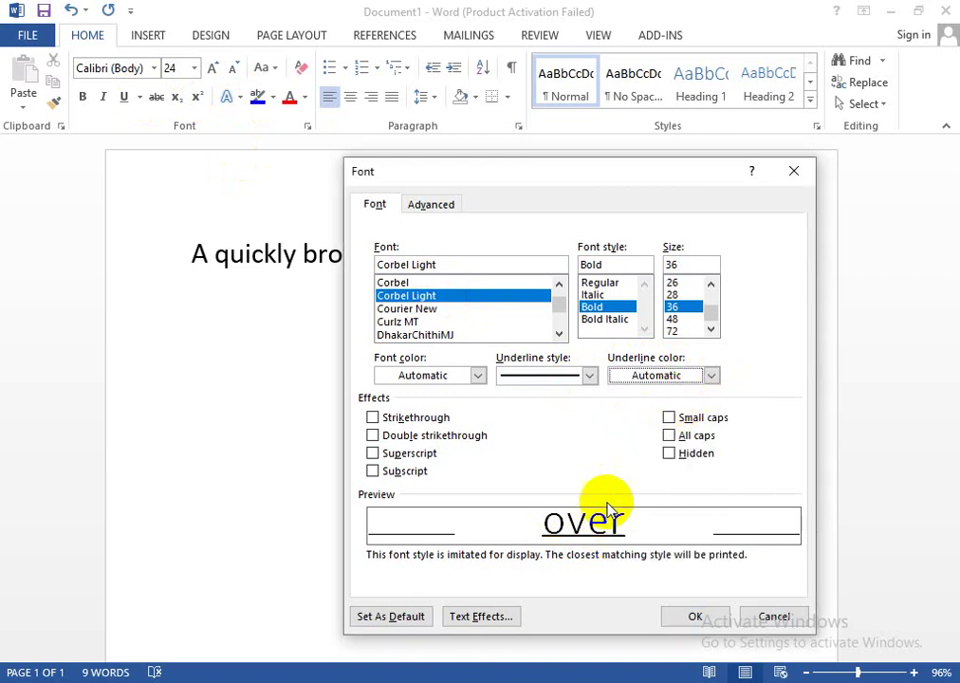
# Cancel the Font dialog without applying changes and select the whole sentence
pyautogui.click(591, 376)
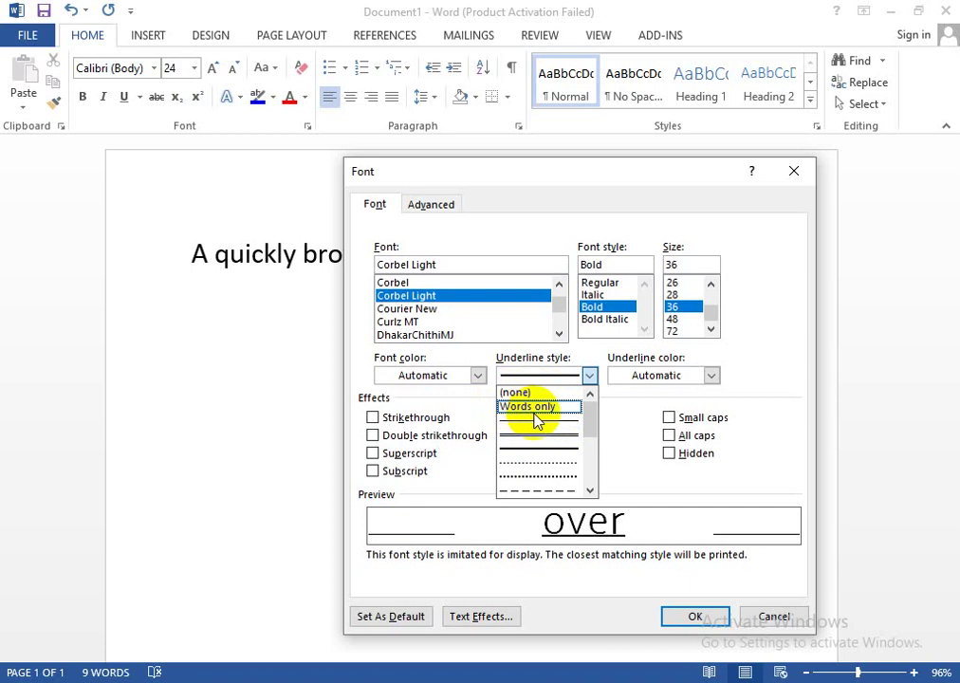
pyautogui.click(571, 176)
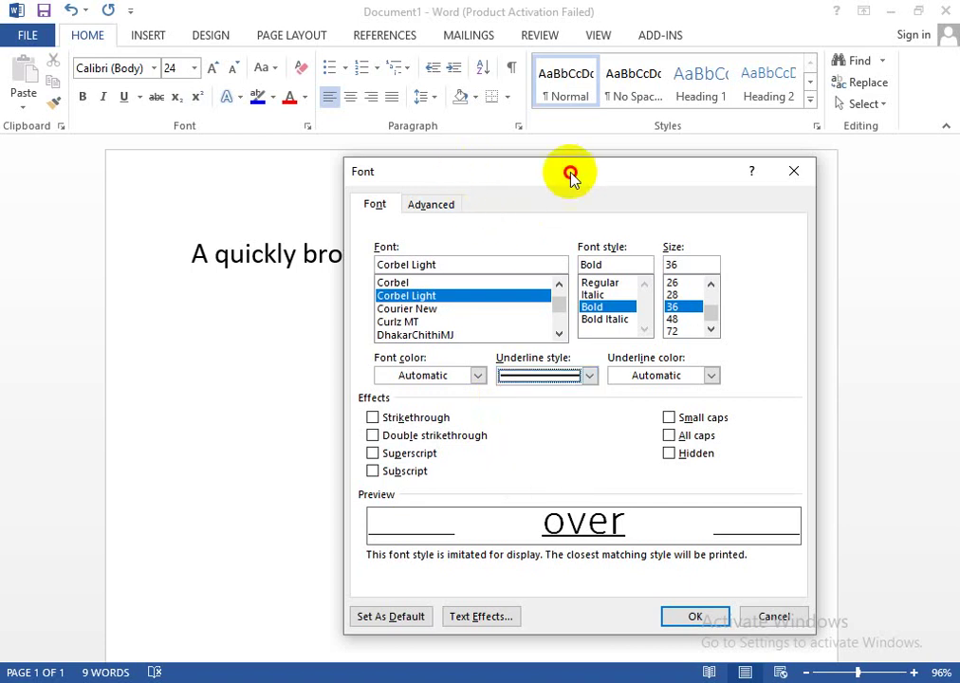
pyautogui.moveTo(551, 171)
pyautogui.mouseDown()
pyautogui.moveTo(621, 192)
pyautogui.moveTo(595, 294)
pyautogui.mouseUp()
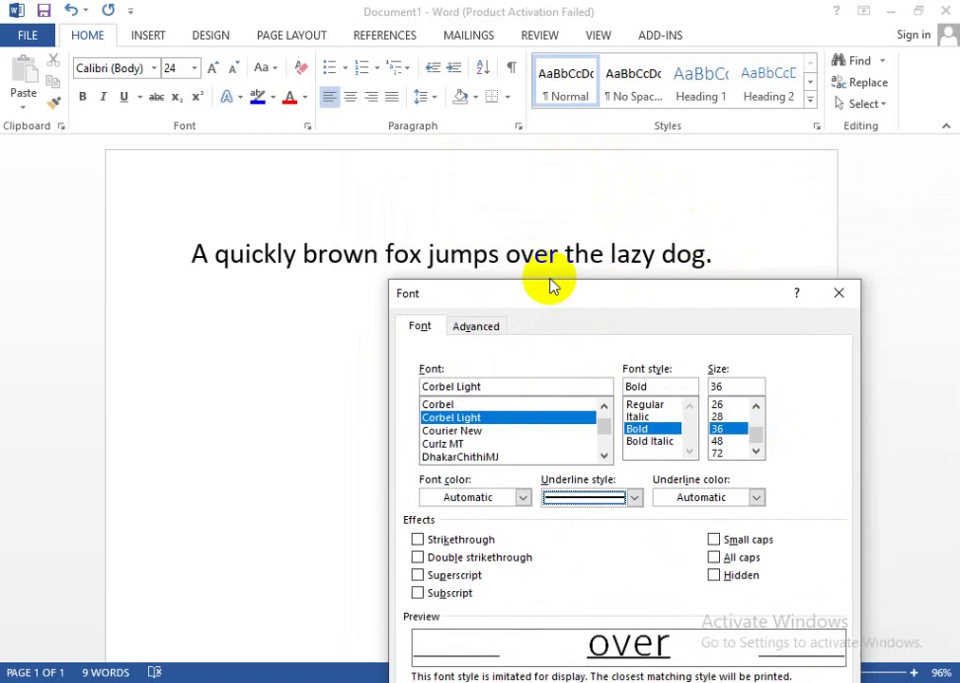
pyautogui.click(841, 294)
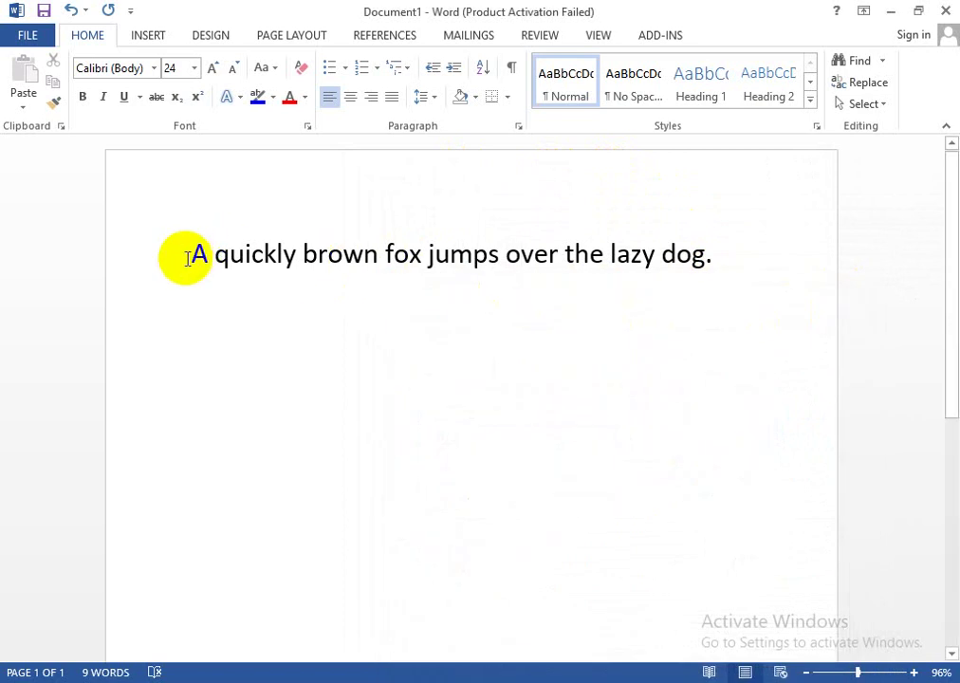
pyautogui.moveTo(188, 254); pyautogui.dragTo(705, 251)
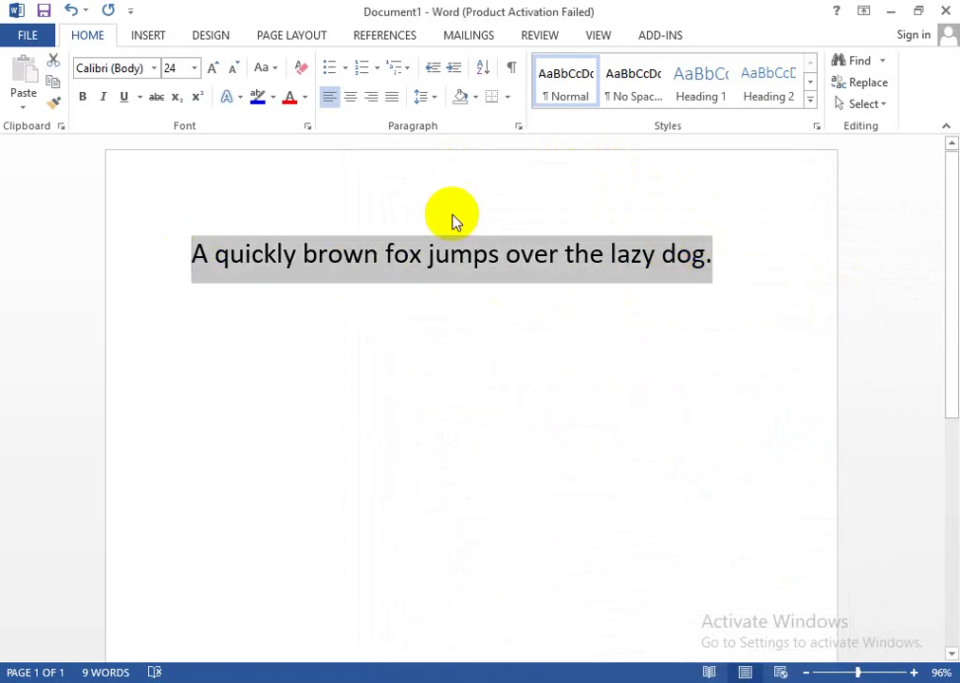
# Underline the sentence, reselect it, remove the underline, then open the Font dialog
pyautogui.click(122, 97)
pyautogui.click(575, 270)
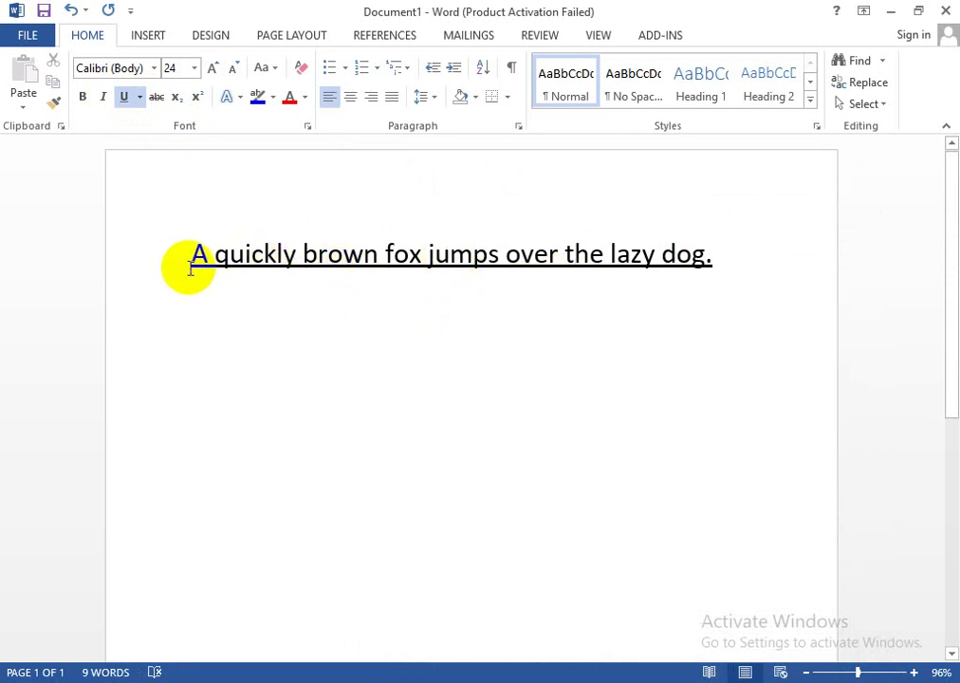
pyautogui.moveTo(189, 269)
pyautogui.mouseDown()
pyautogui.moveTo(615, 240)
pyautogui.moveTo(709, 245)
pyautogui.mouseUp()
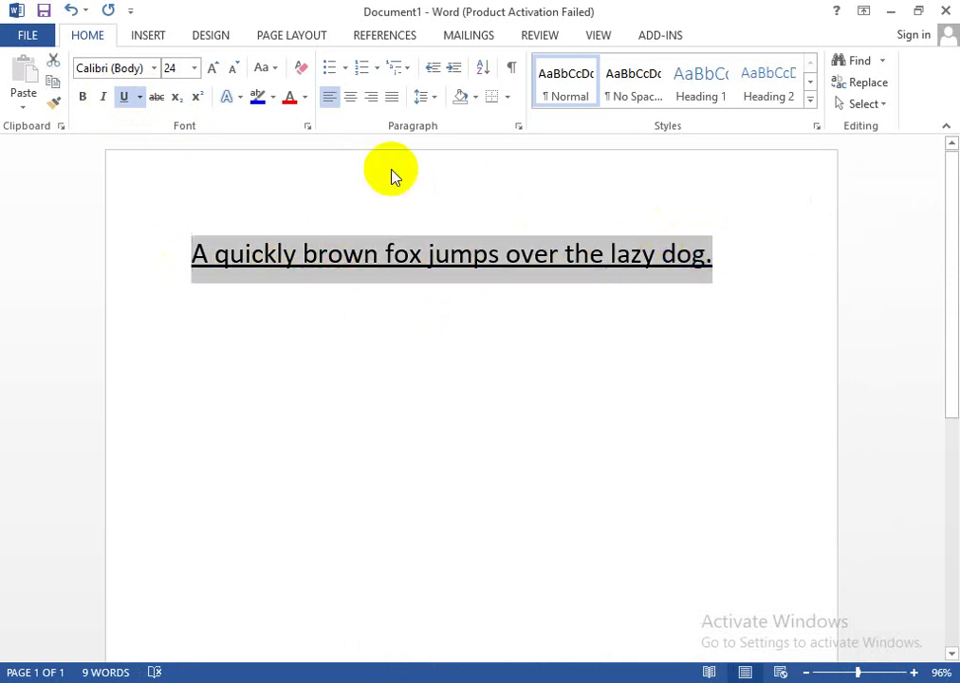
pyautogui.click(130, 103)
pyautogui.click(132, 106)
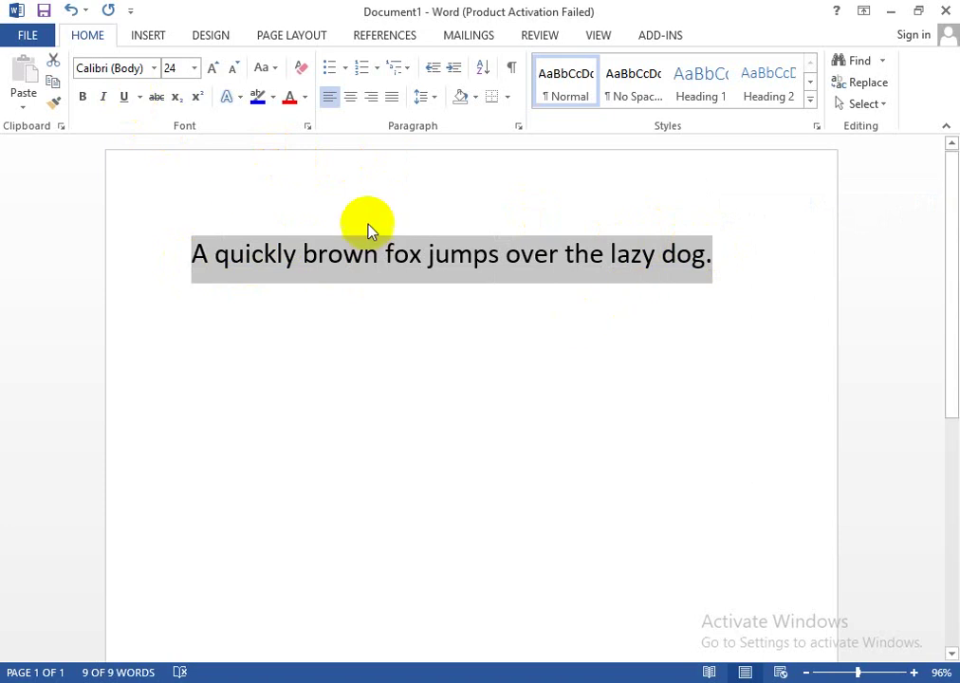
pyautogui.click(306, 128)
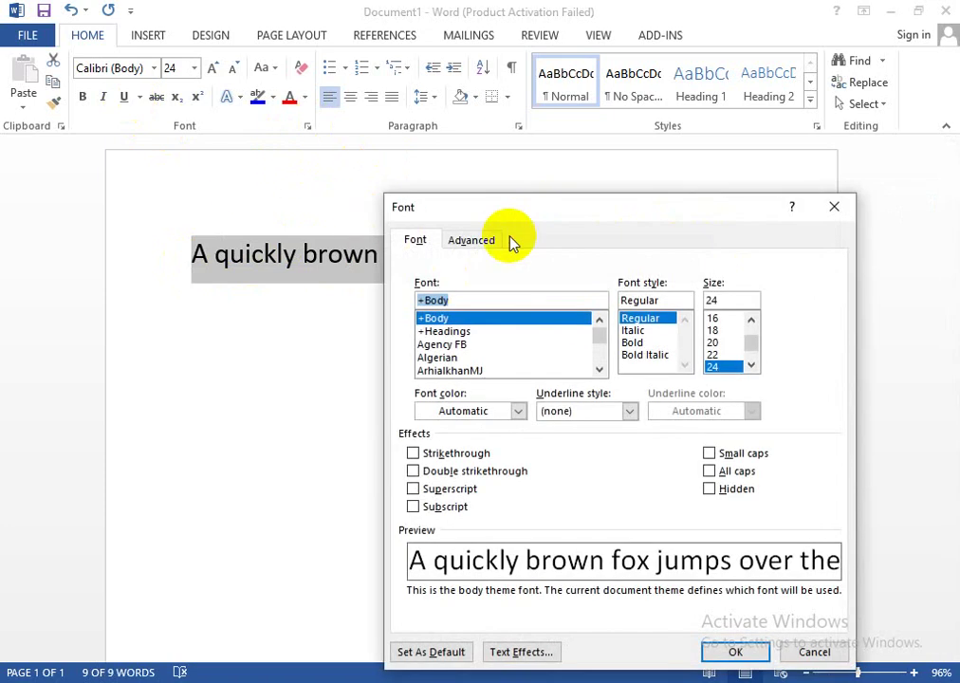
# Try the Words only underline style, revert it to (none), and close the dialog
pyautogui.moveTo(505, 216); pyautogui.dragTo(486, 161)
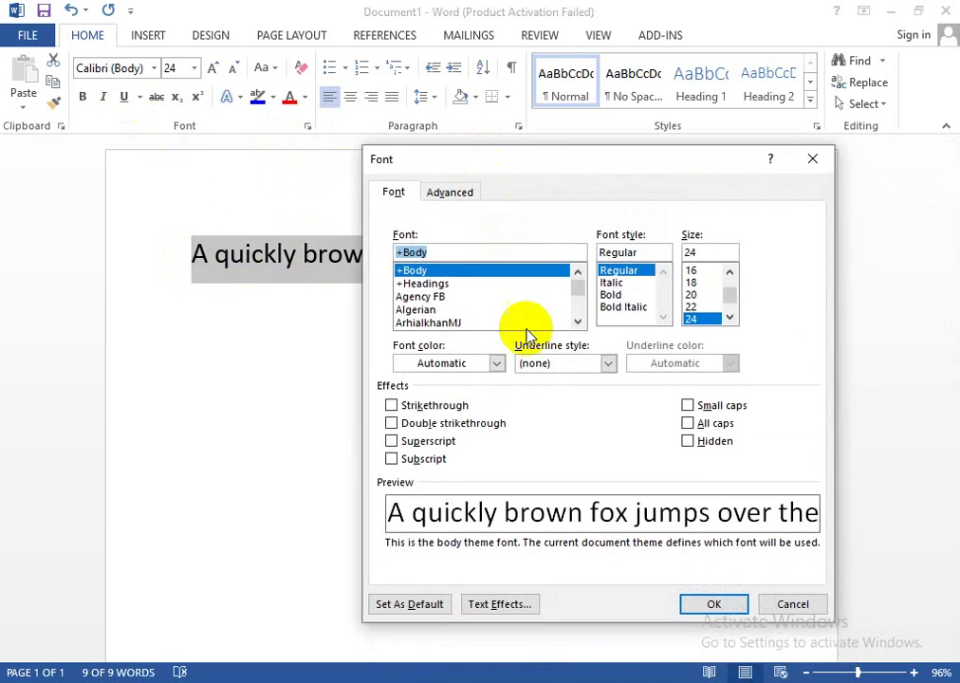
pyautogui.click(609, 363)
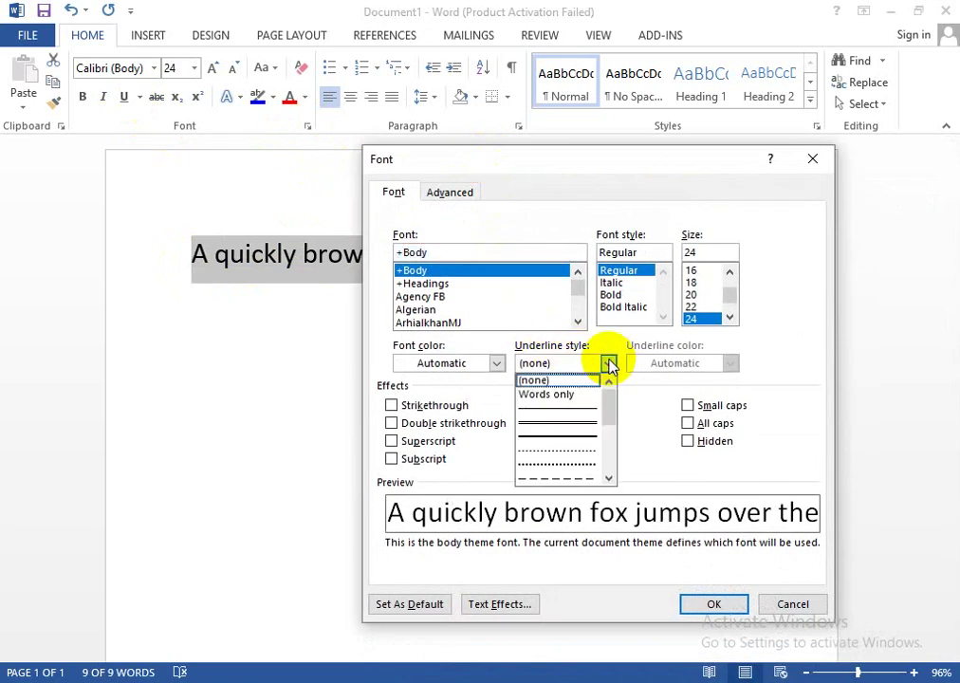
pyautogui.click(548, 400)
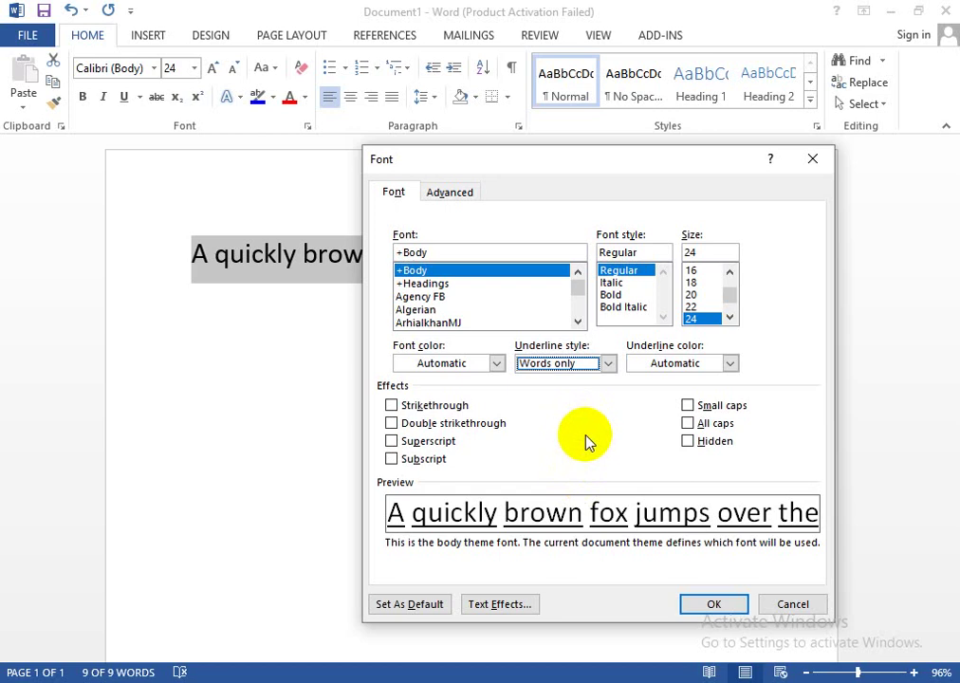
pyautogui.click(608, 364)
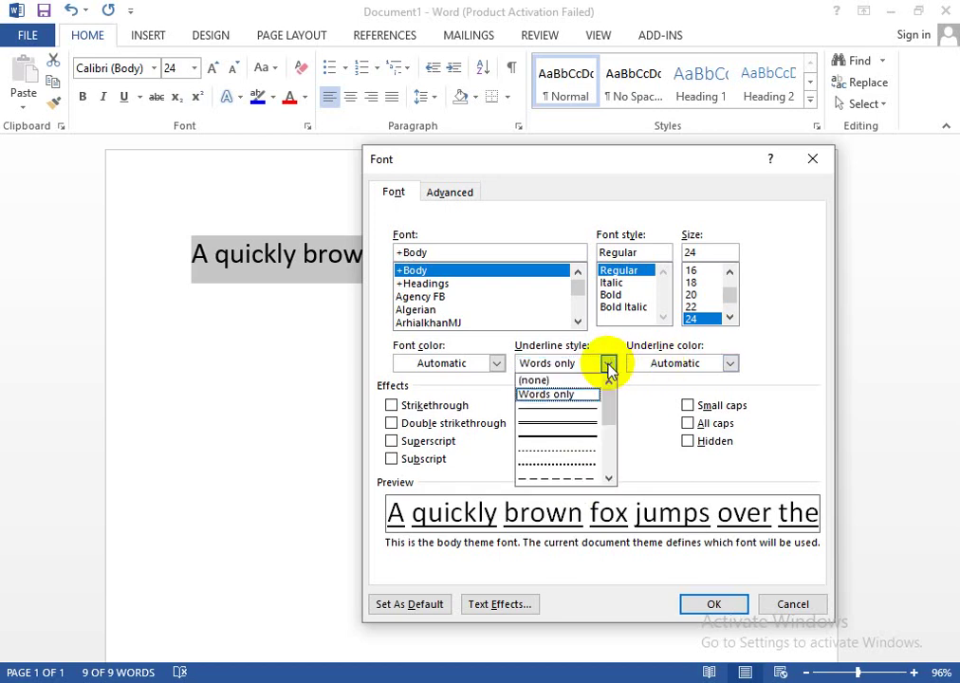
pyautogui.click(543, 382)
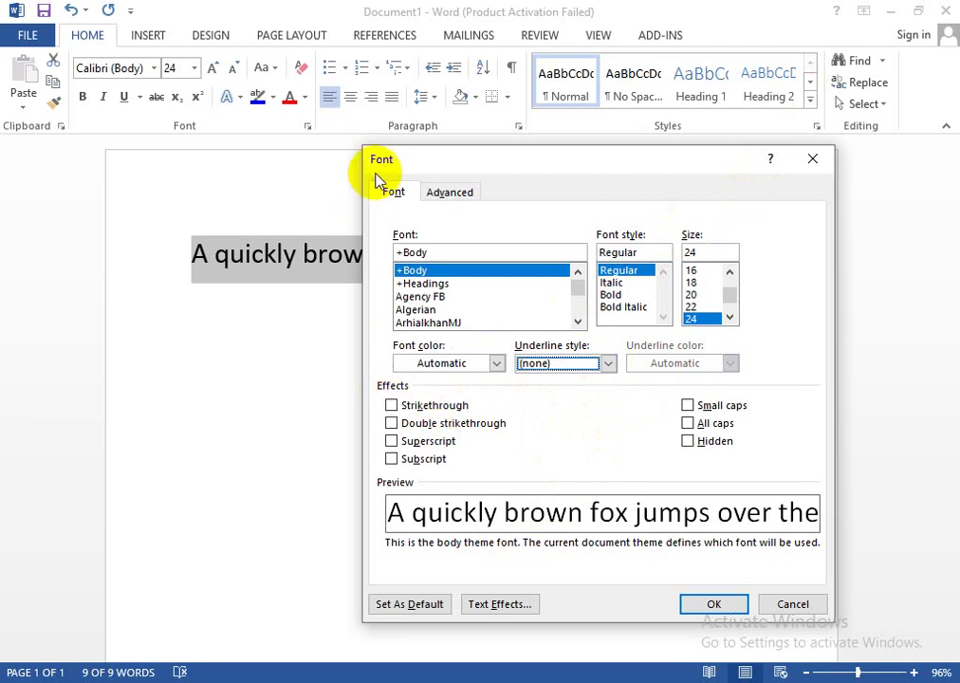
pyautogui.moveTo(372, 163); pyautogui.dragTo(370, 117)
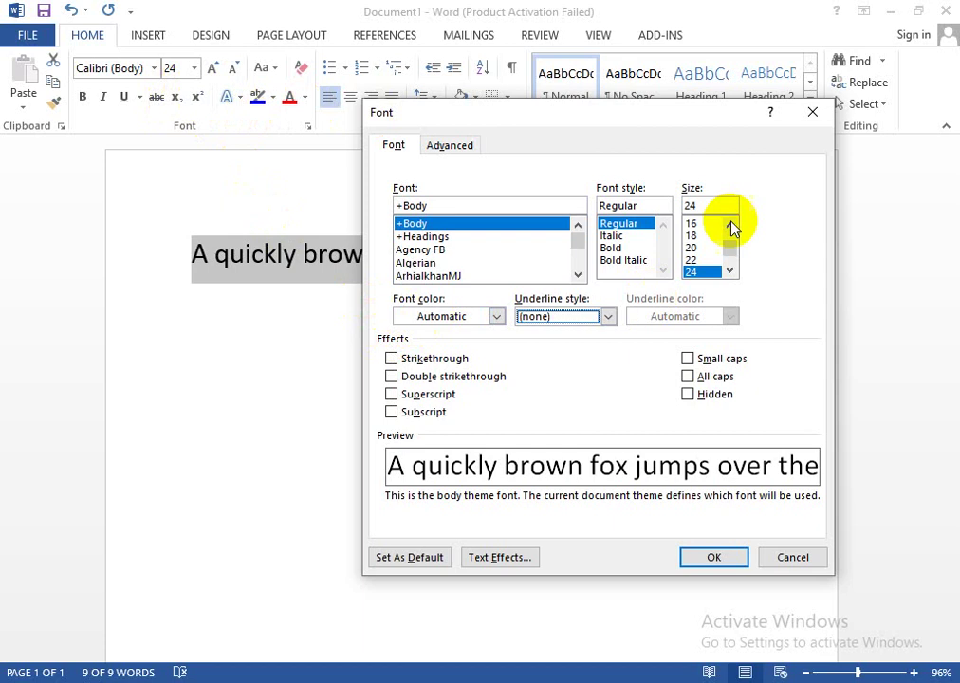
pyautogui.click(807, 120)
# Start a new line after 'dog.' and type H2O
pyautogui.click(737, 255)
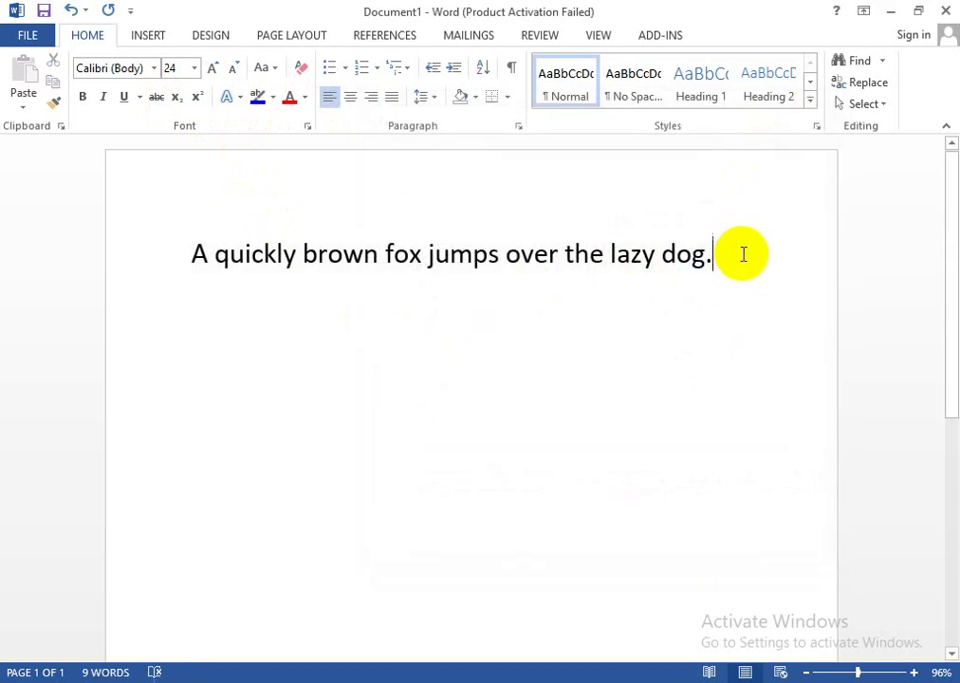
pyautogui.press('Return')
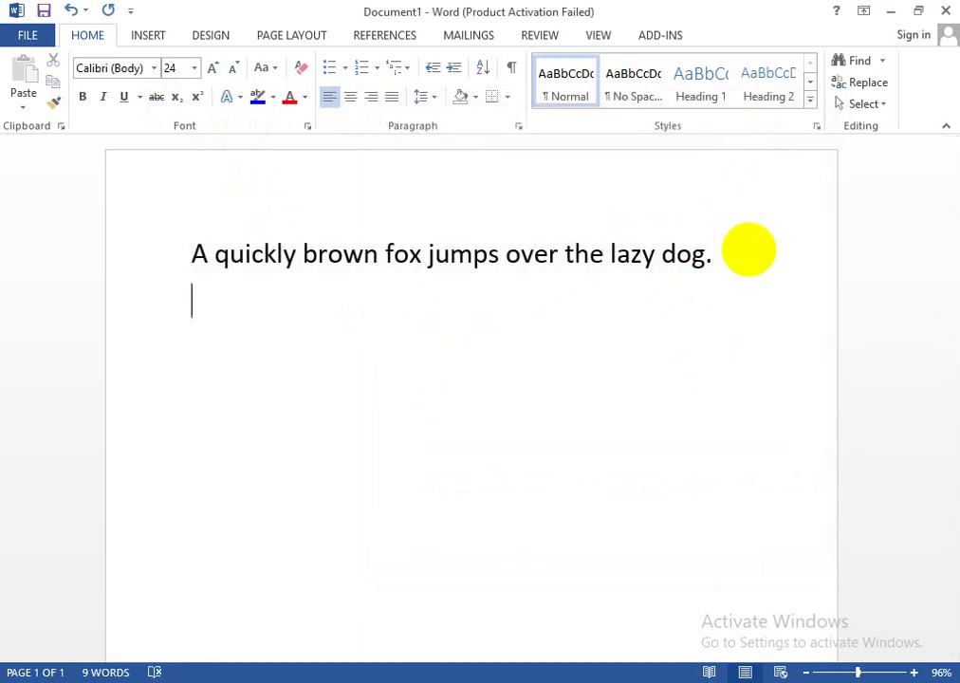
pyautogui.write('H2O')
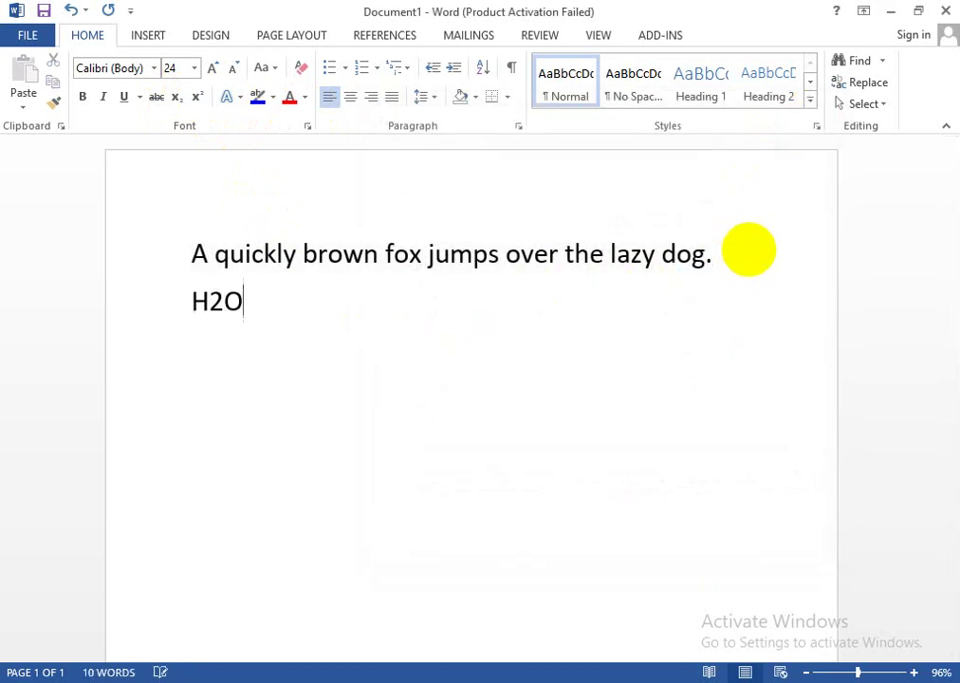
# Make the 2 in H2O subscript, then open the Font dialog
pyautogui.moveTo(240, 322); pyautogui.dragTo(230, 314)
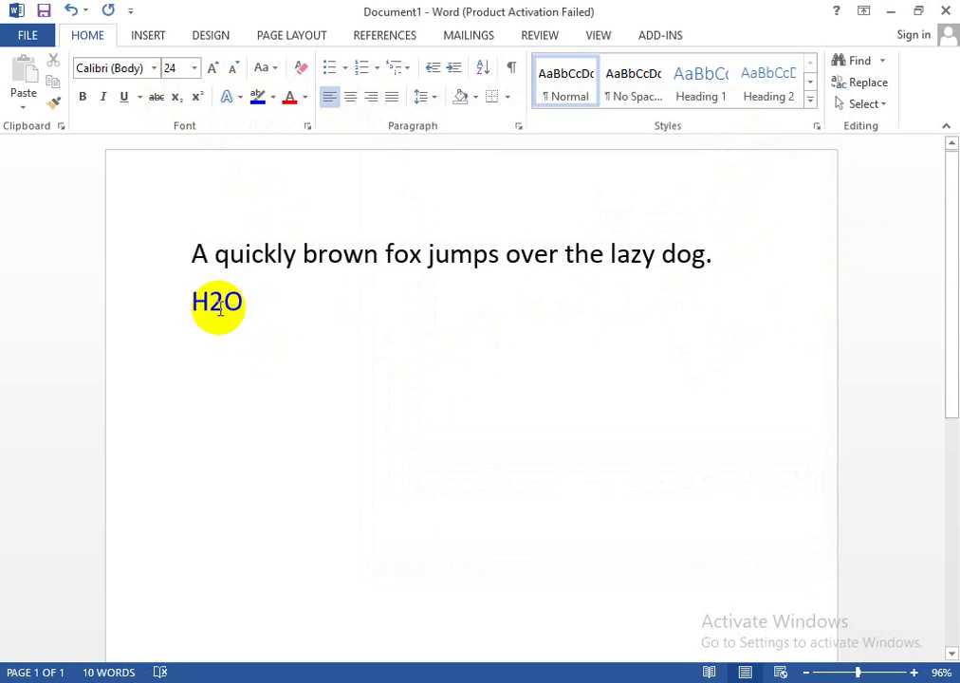
pyautogui.moveTo(224, 310); pyautogui.dragTo(207, 309)
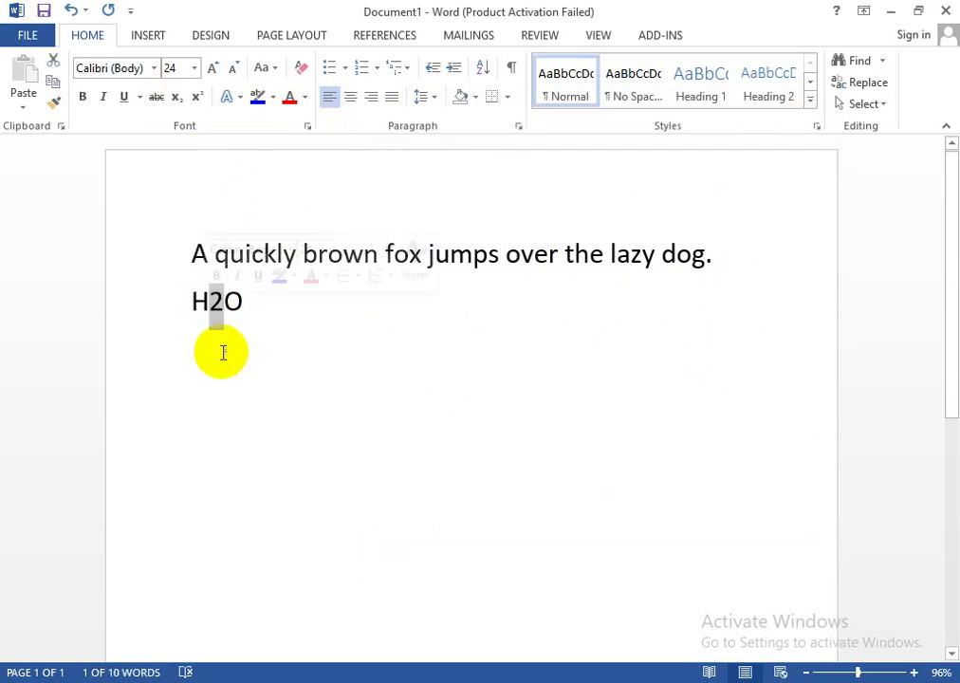
pyautogui.click(225, 302)
pyautogui.moveTo(225, 301); pyautogui.dragTo(208, 301)
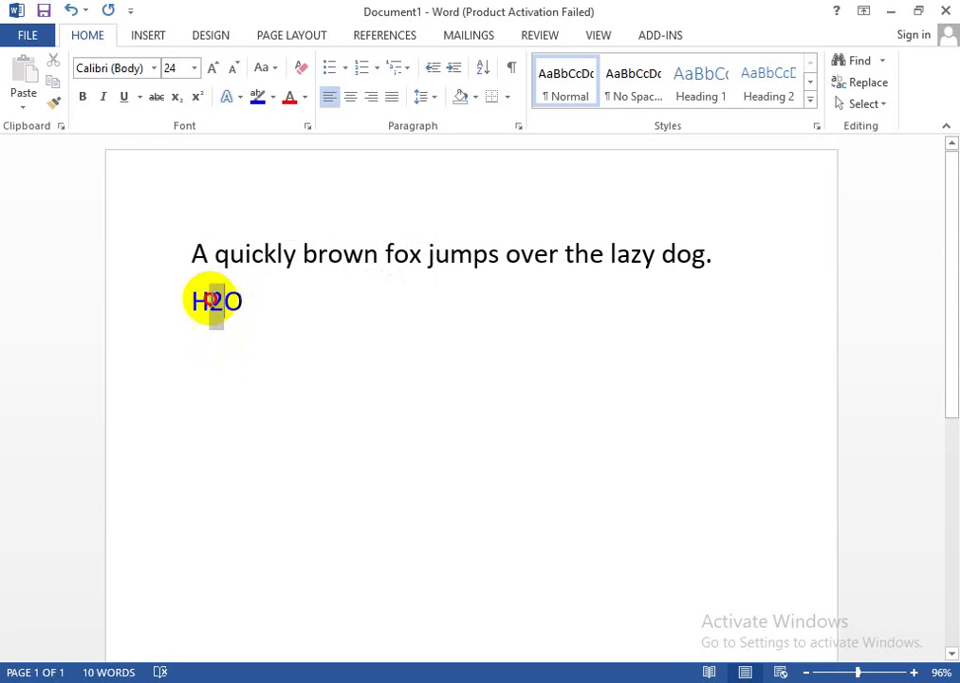
pyautogui.click(178, 98)
pyautogui.click(257, 304)
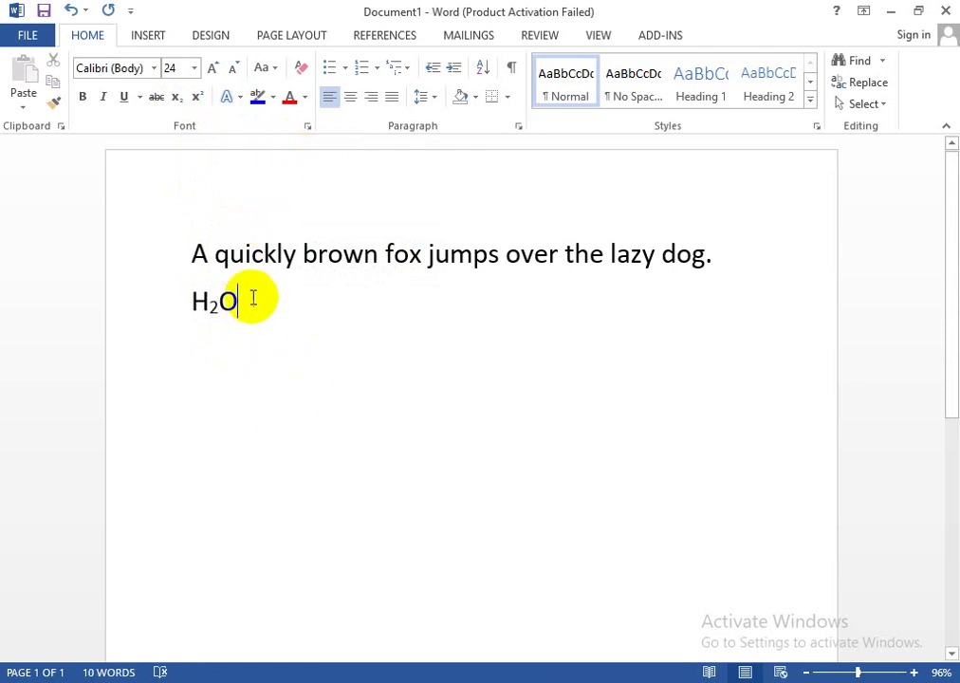
pyautogui.click(307, 126)
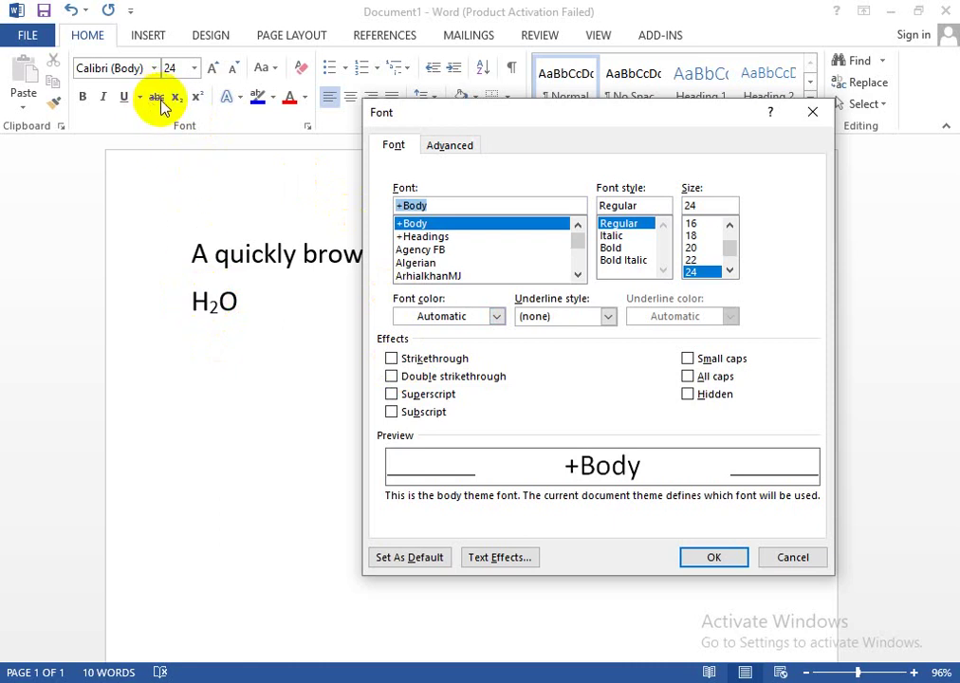
pyautogui.click(391, 360)
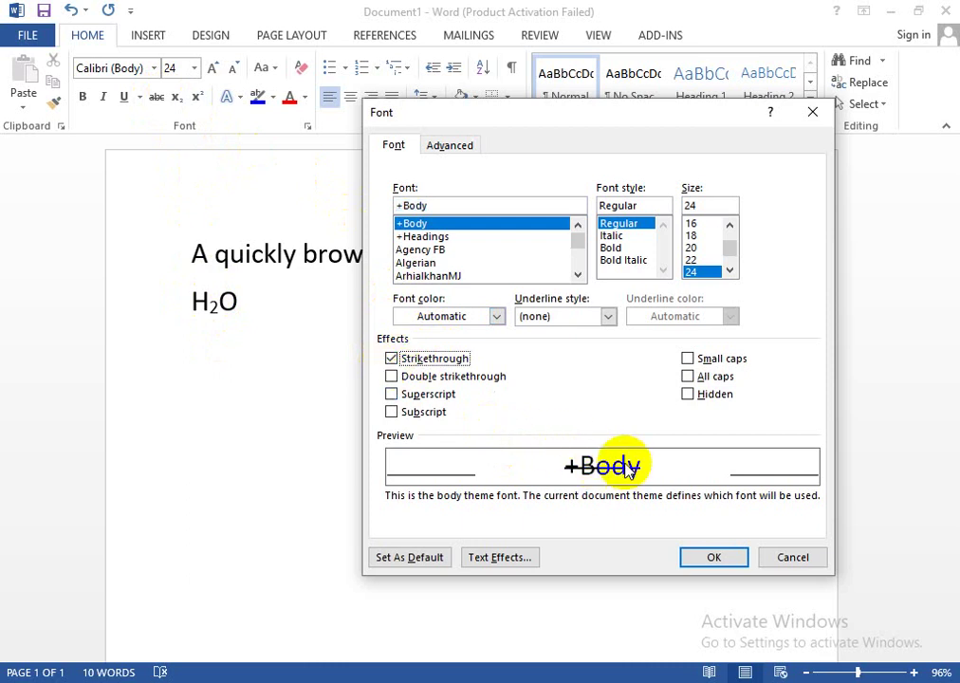
pyautogui.click(392, 359)
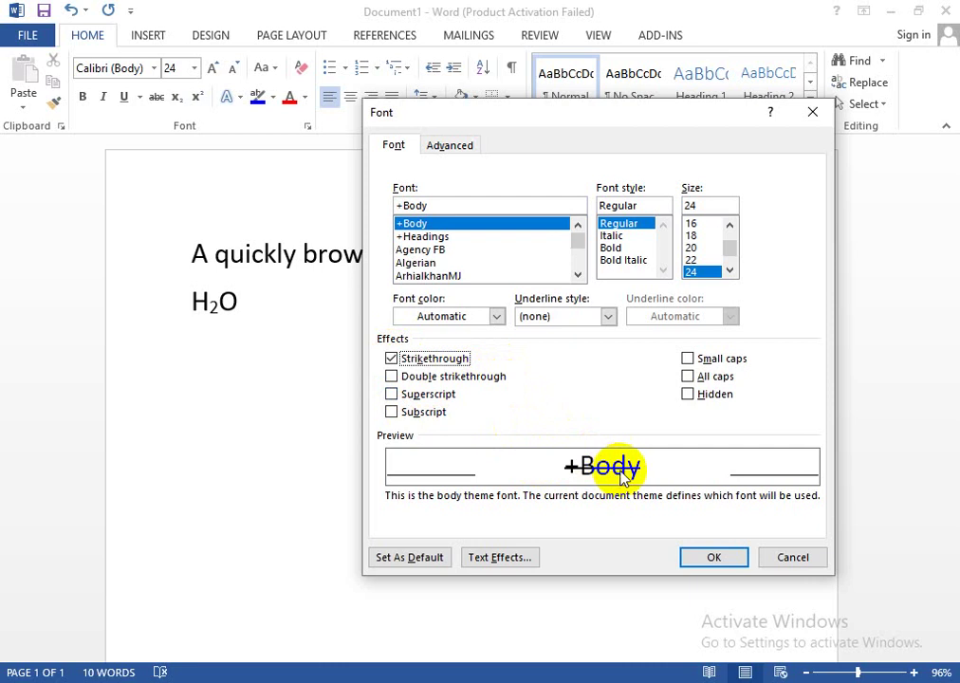
pyautogui.click(391, 357)
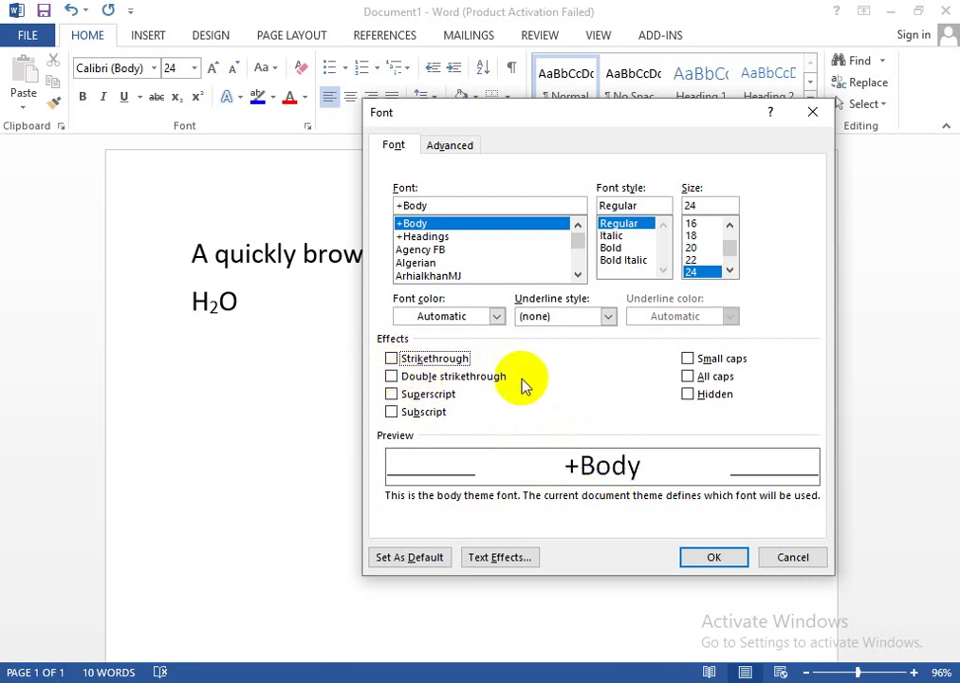
pyautogui.click(391, 375)
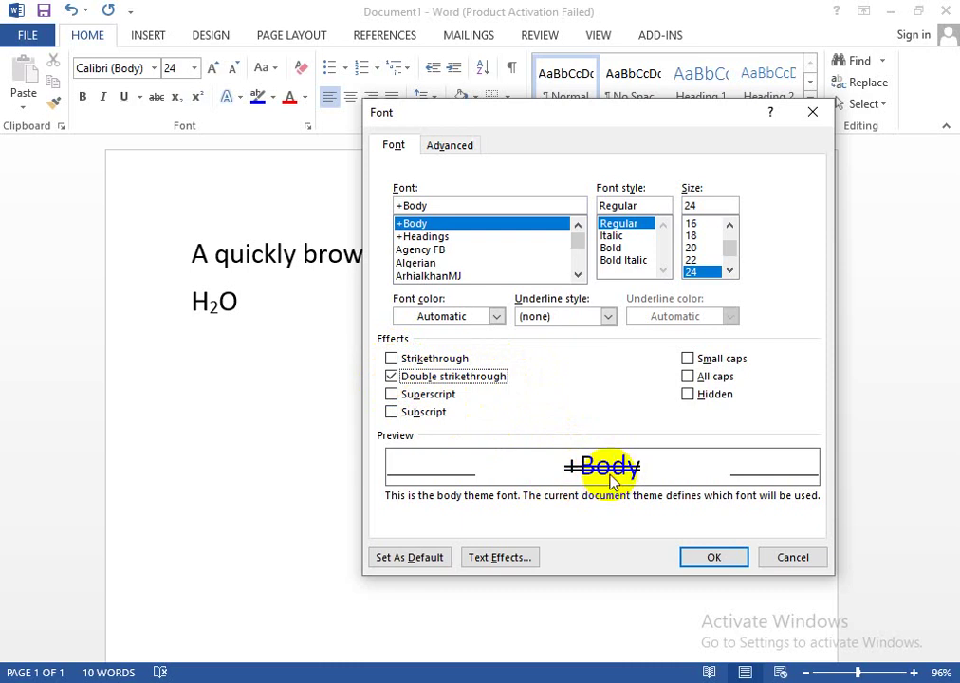
pyautogui.click(391, 375)
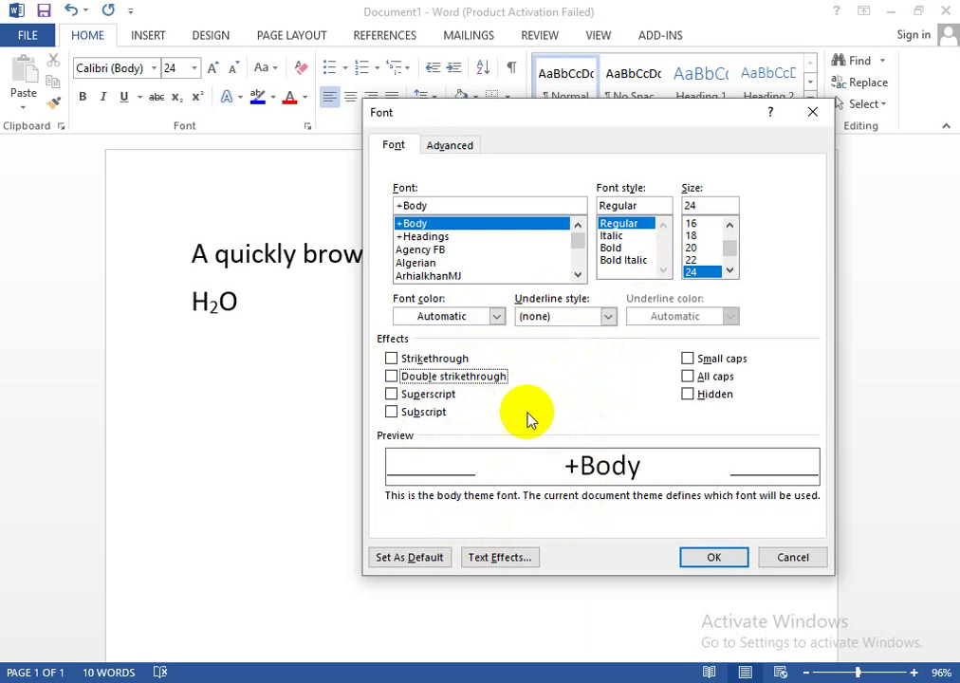
# Pick a gold font colour, then cancel the Font dialog without applying it
pyautogui.click(496, 316)
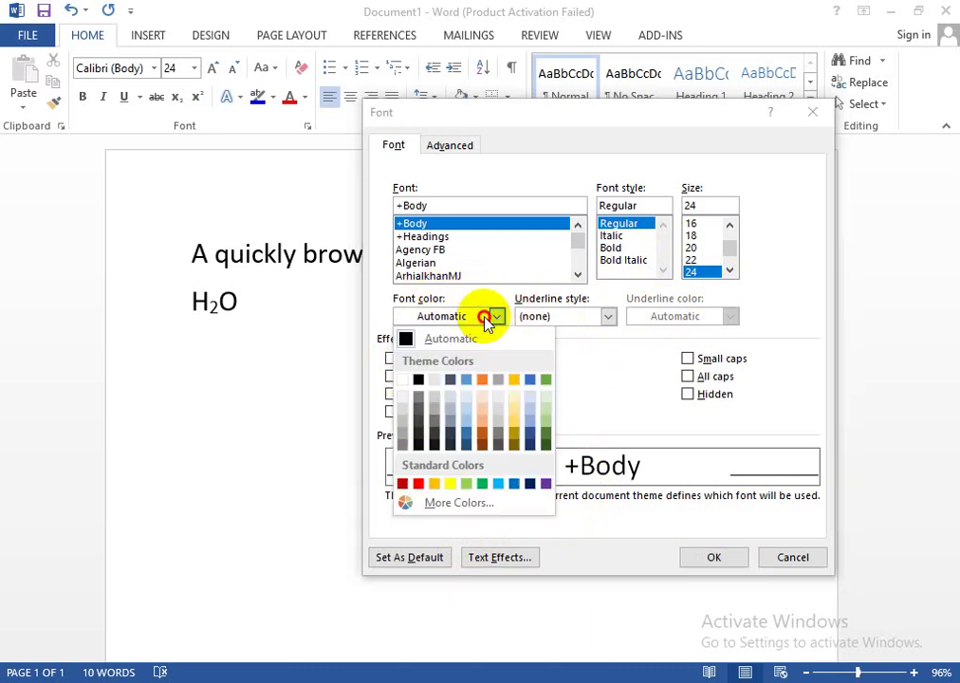
pyautogui.click(431, 485)
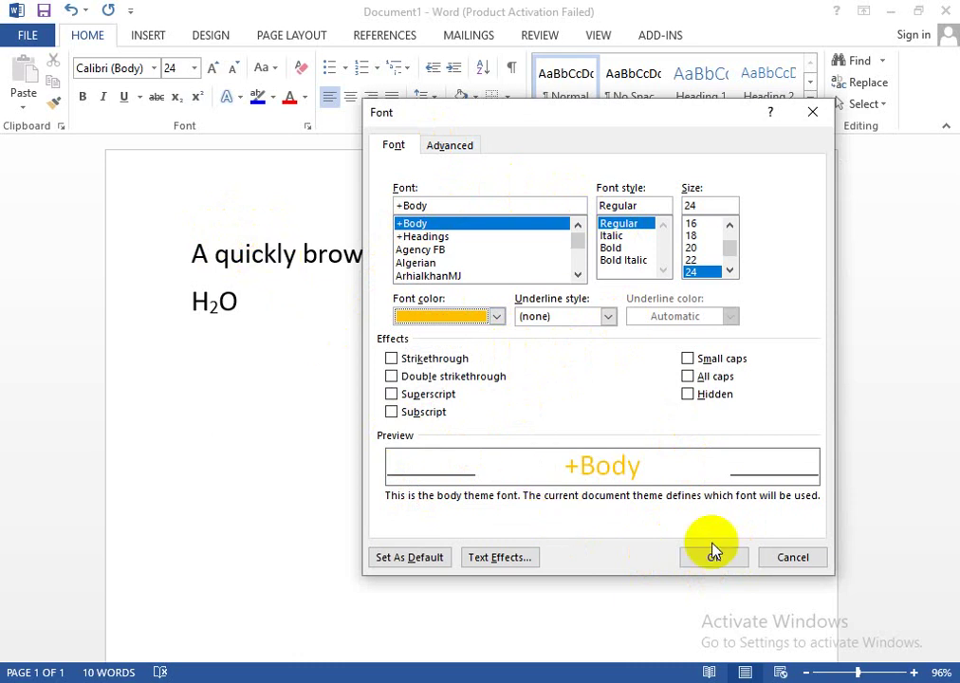
pyautogui.click(788, 558)
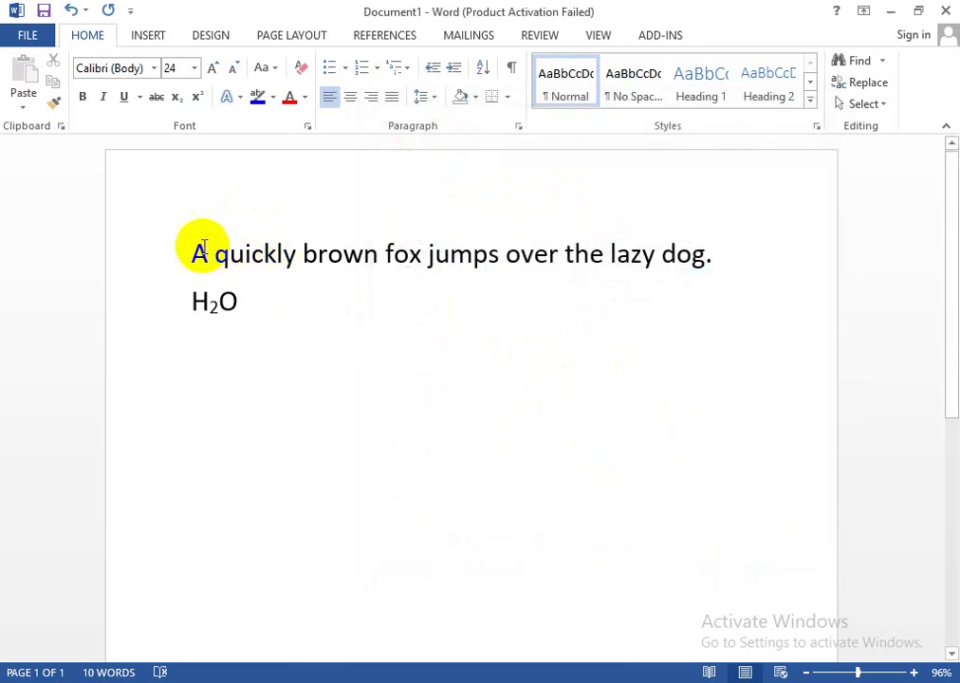
# Select the first sentence and set it to Agency FB, Bold, size 18
pyautogui.moveTo(191, 254)
pyautogui.mouseDown()
pyautogui.moveTo(723, 254)
pyautogui.moveTo(712, 254)
pyautogui.mouseUp()
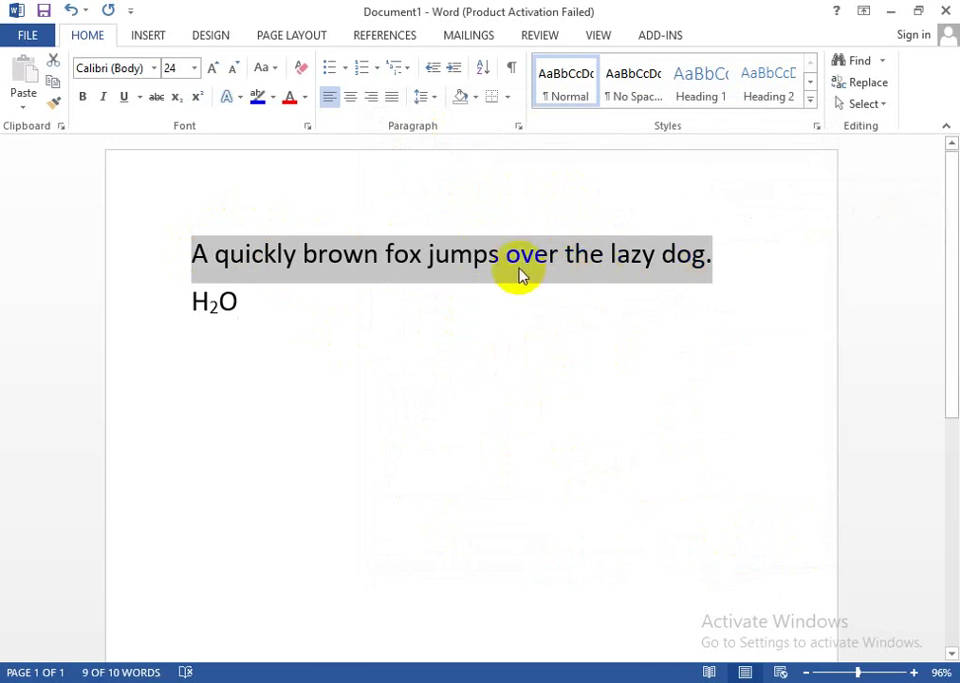
pyautogui.click(307, 126)
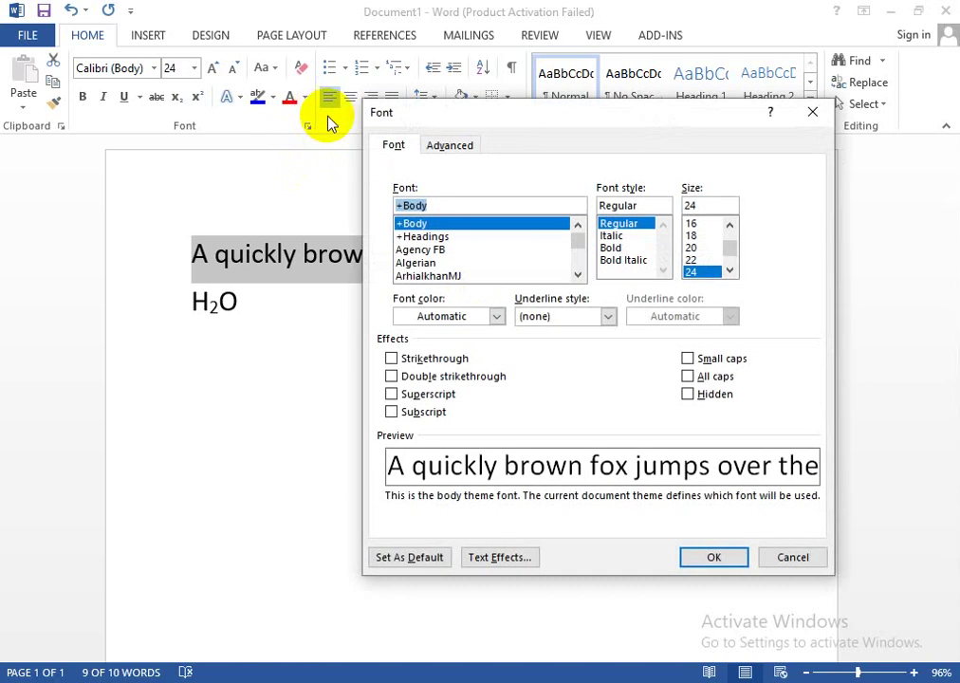
pyautogui.moveTo(410, 116); pyautogui.dragTo(370, 91)
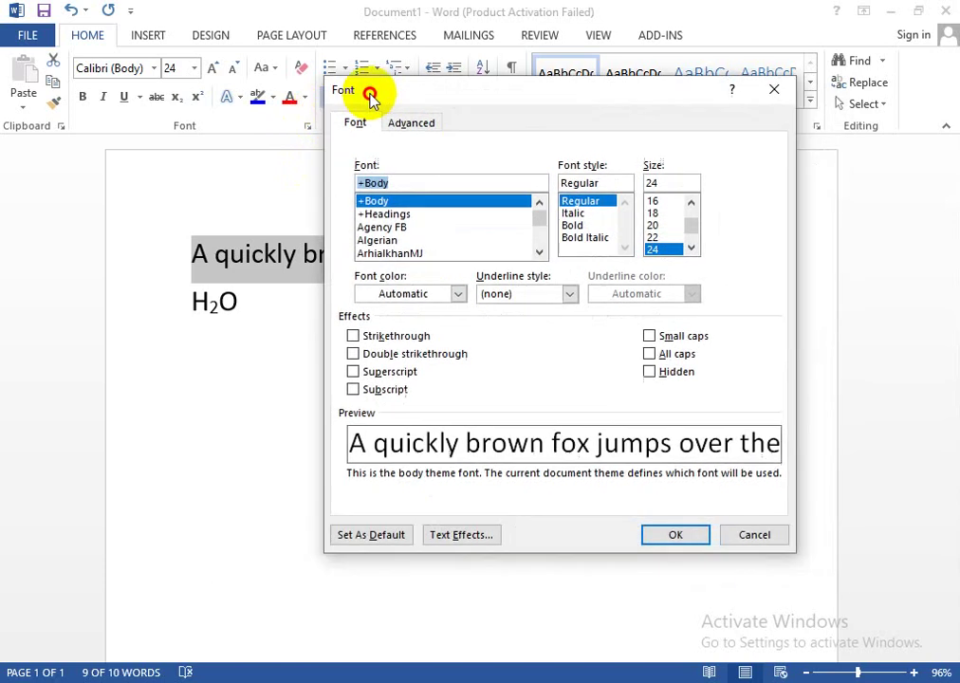
pyautogui.click(392, 227)
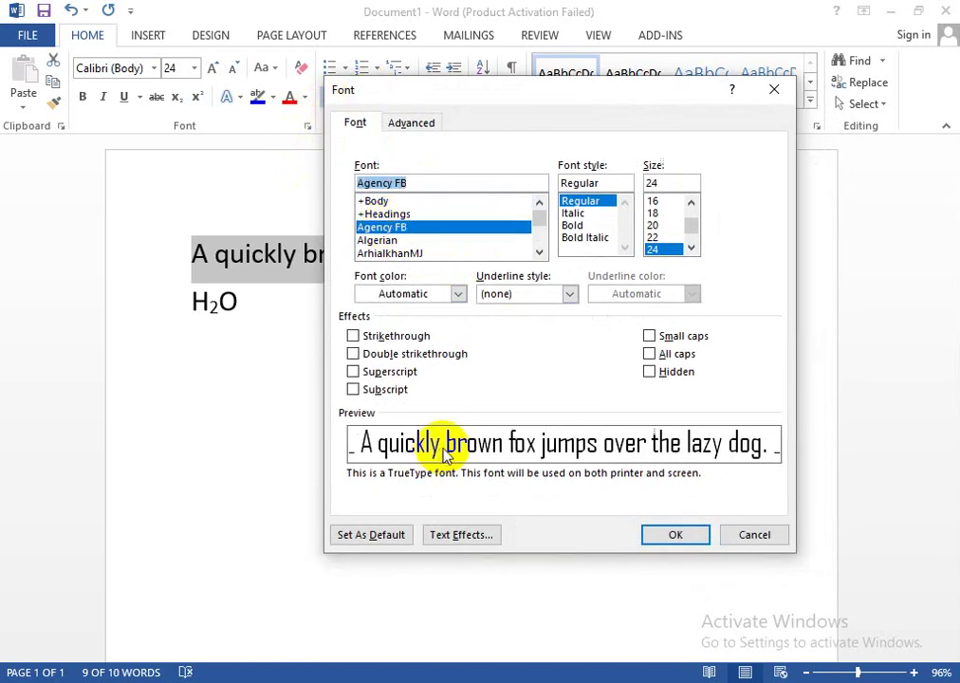
pyautogui.click(581, 224)
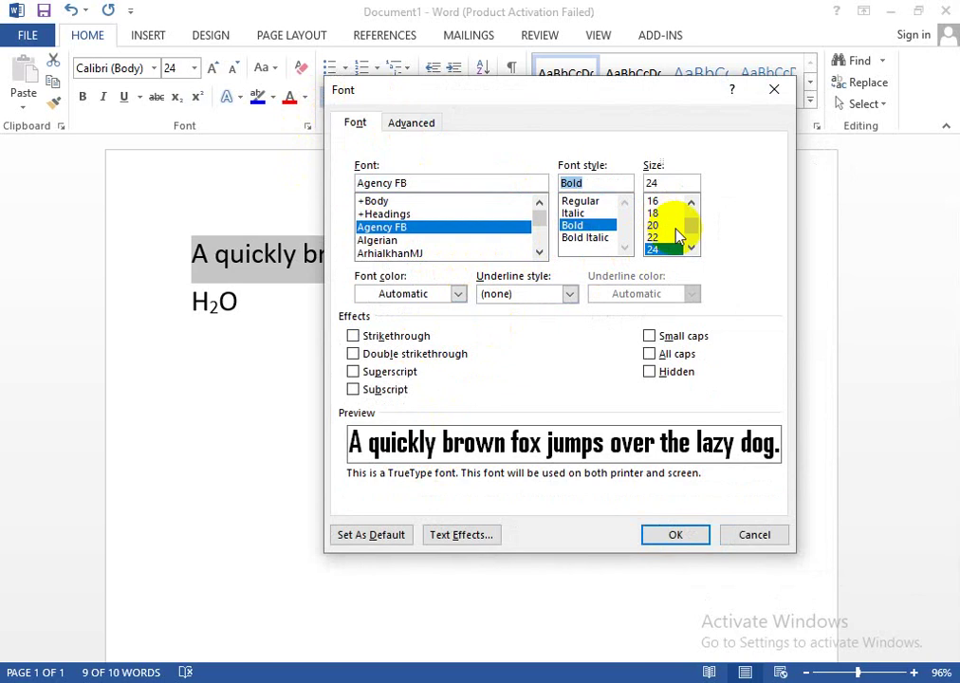
pyautogui.click(655, 213)
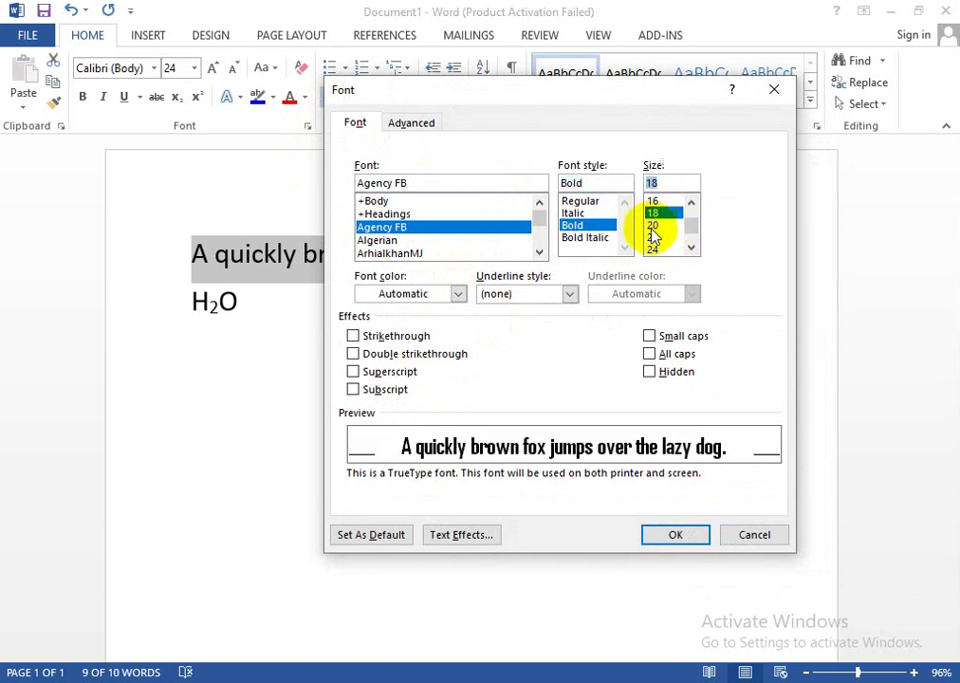
# Add red font colour, a single purple underline and strikethrough, then apply with OK
pyautogui.click(458, 294)
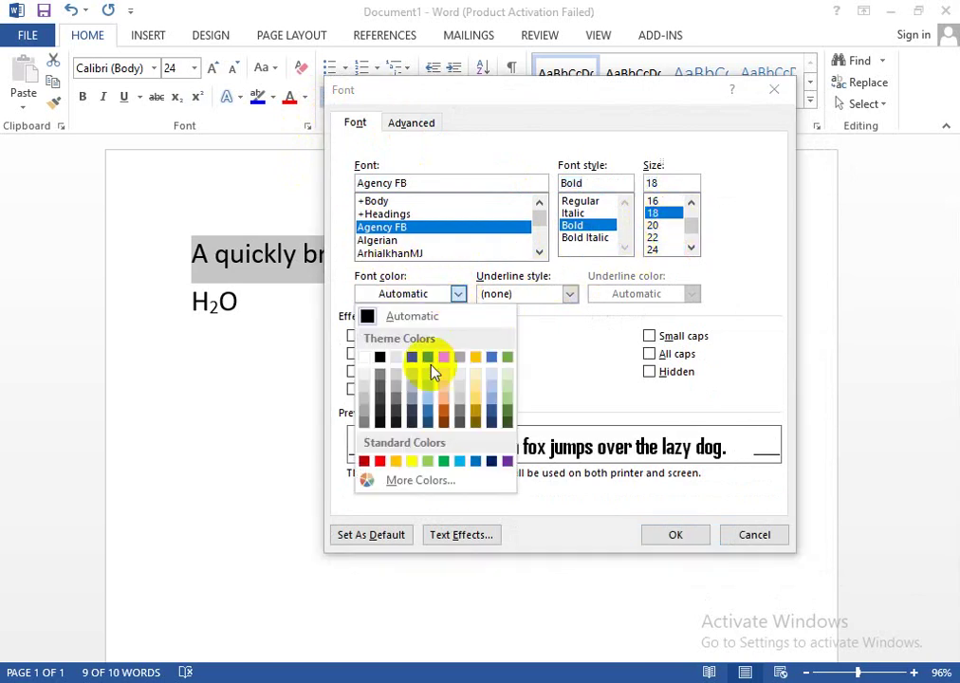
pyautogui.click(381, 462)
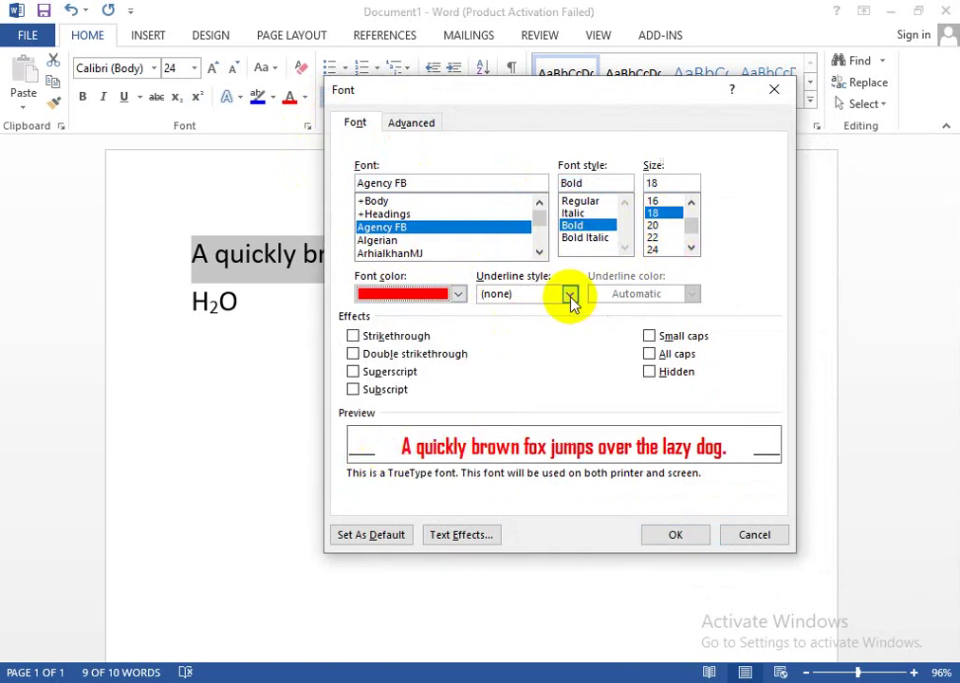
pyautogui.click(571, 295)
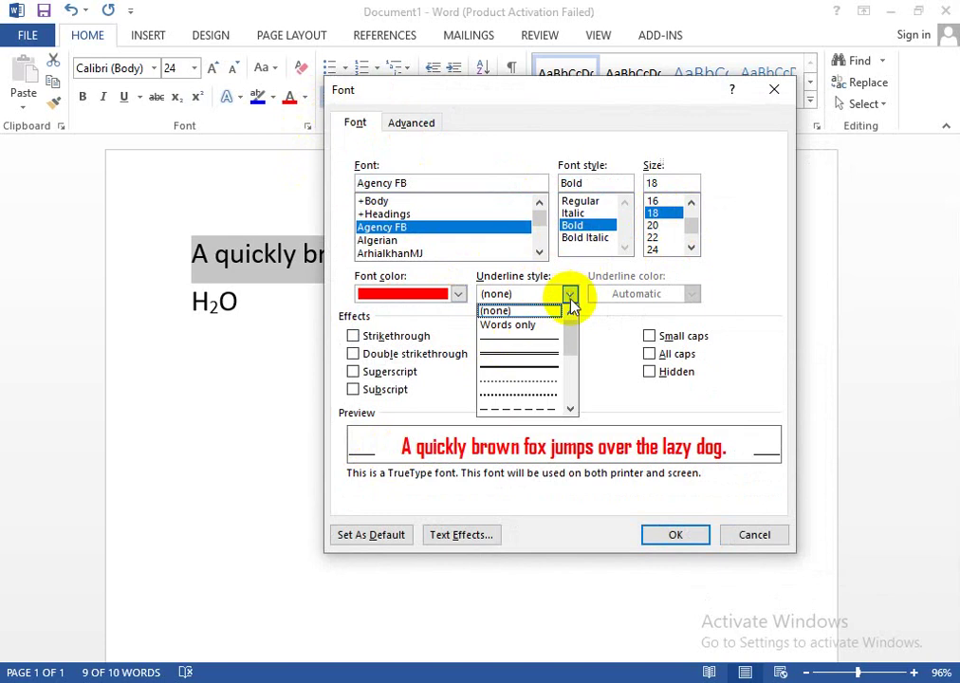
pyautogui.click(525, 372)
pyautogui.click(690, 295)
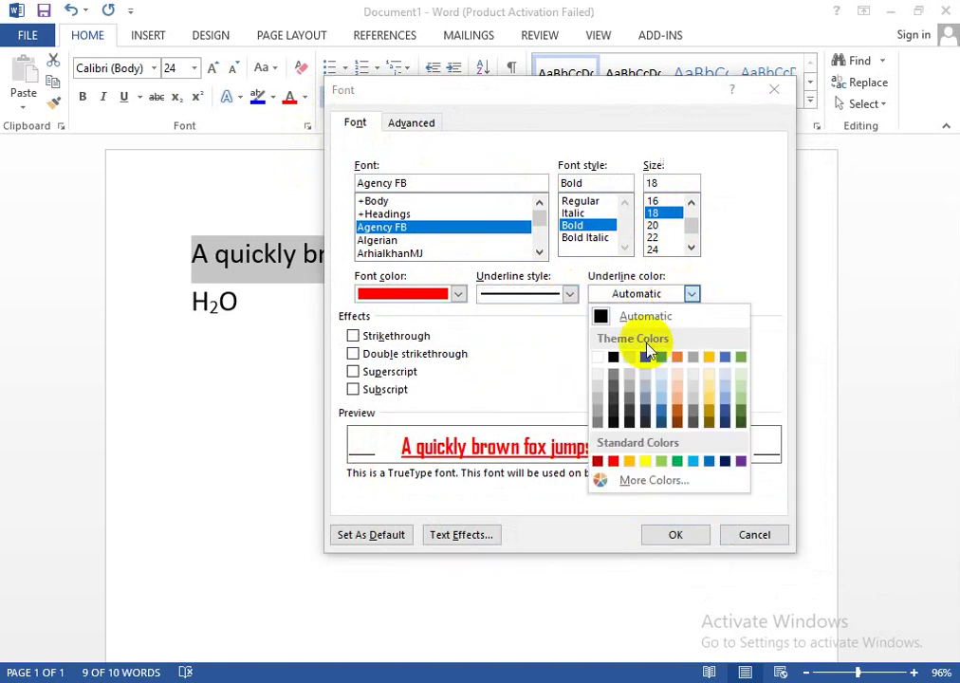
pyautogui.click(741, 462)
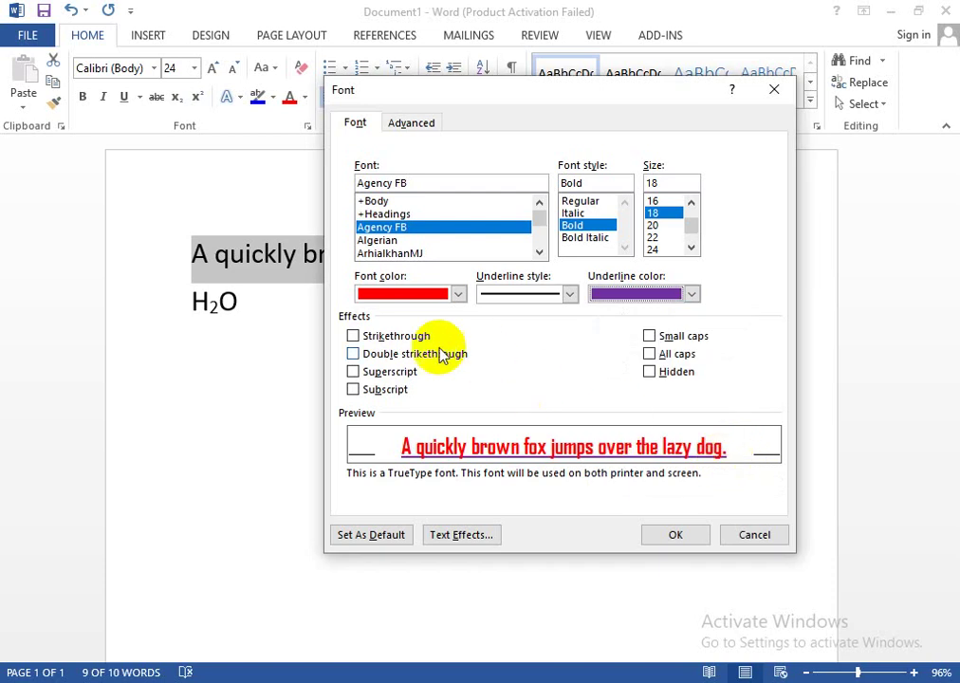
pyautogui.click(353, 336)
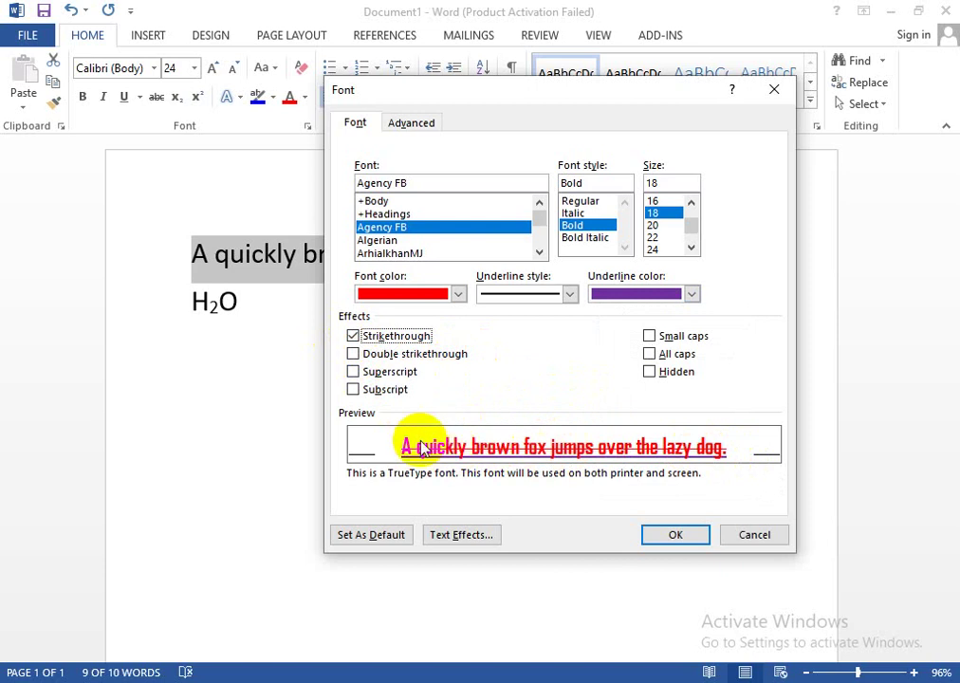
pyautogui.click(677, 536)
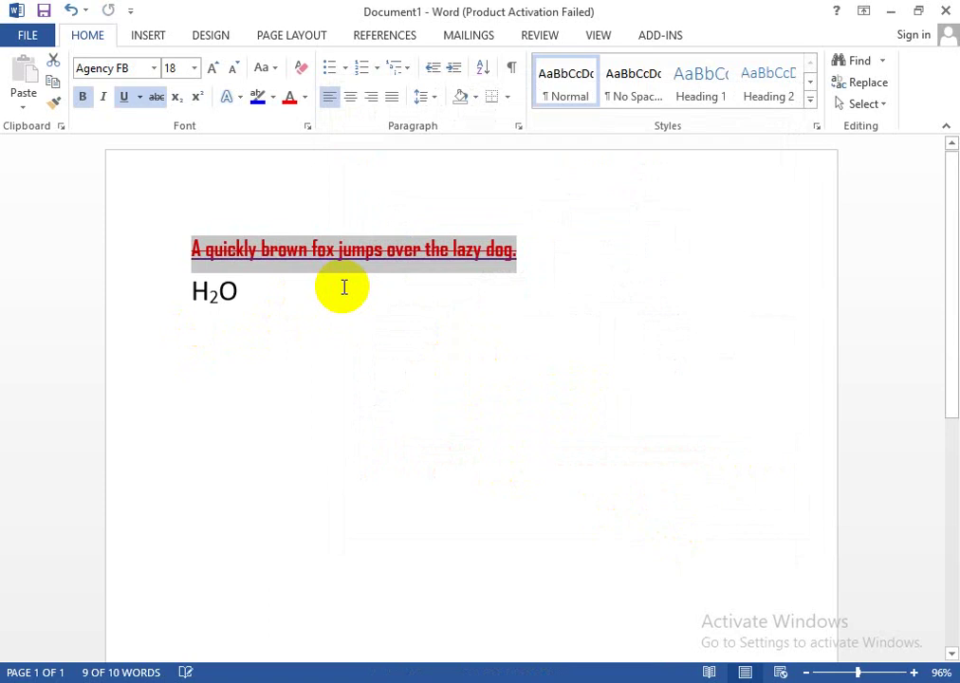
# Grow the sentence to 29 pt with Ctrl+], then view the Font dialog after H2O without applying changes
pyautogui.hotkey('ctrl', ']')
pyautogui.hotkey('ctrl', ']')
pyautogui.hotkey('ctrl', ']')
pyautogui.hotkey('ctrl', ']')
pyautogui.hotkey('ctrl', ']')
pyautogui.hotkey('ctrl', ']')
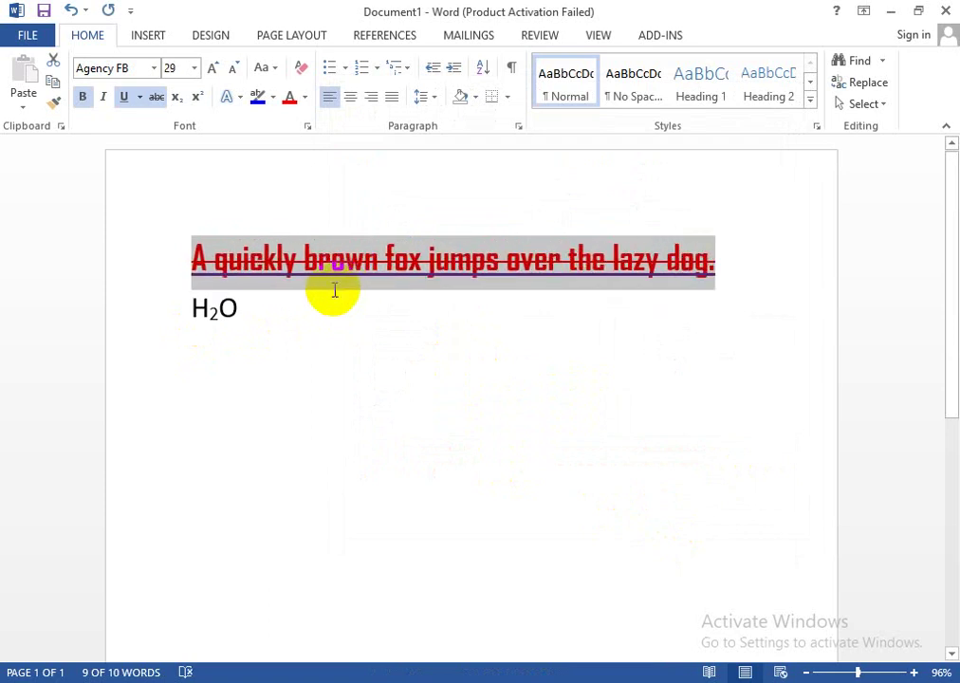
pyautogui.click(341, 347)
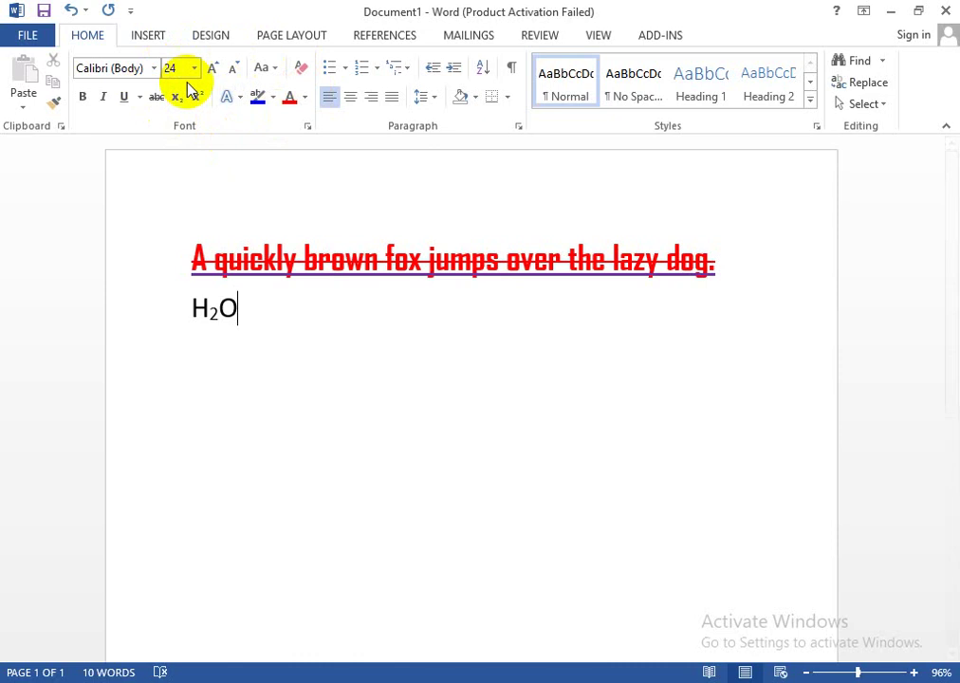
pyautogui.click(307, 126)
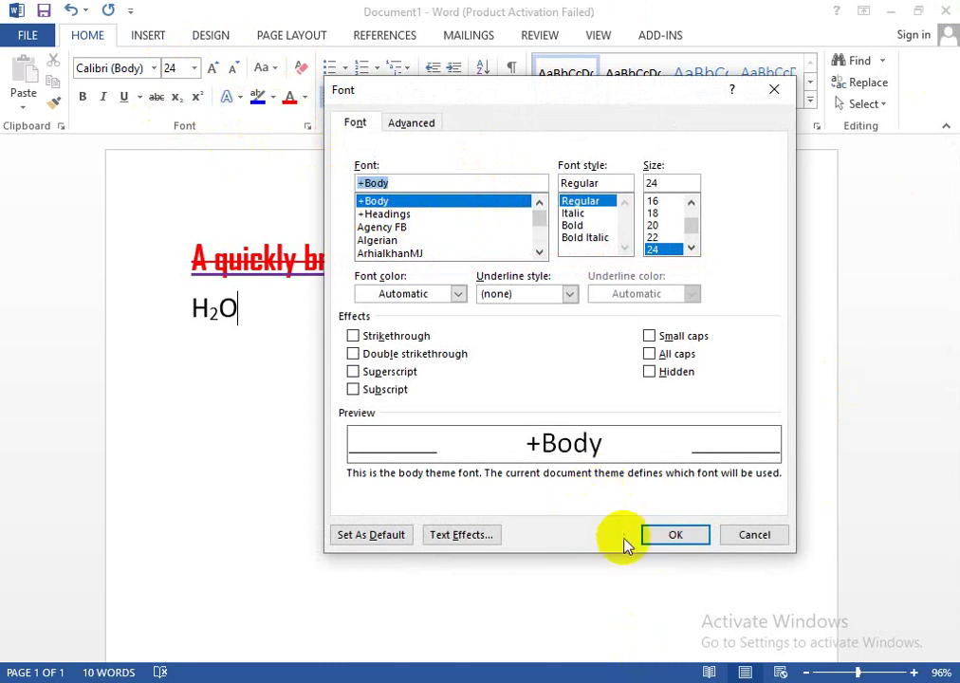
pyautogui.click(754, 537)
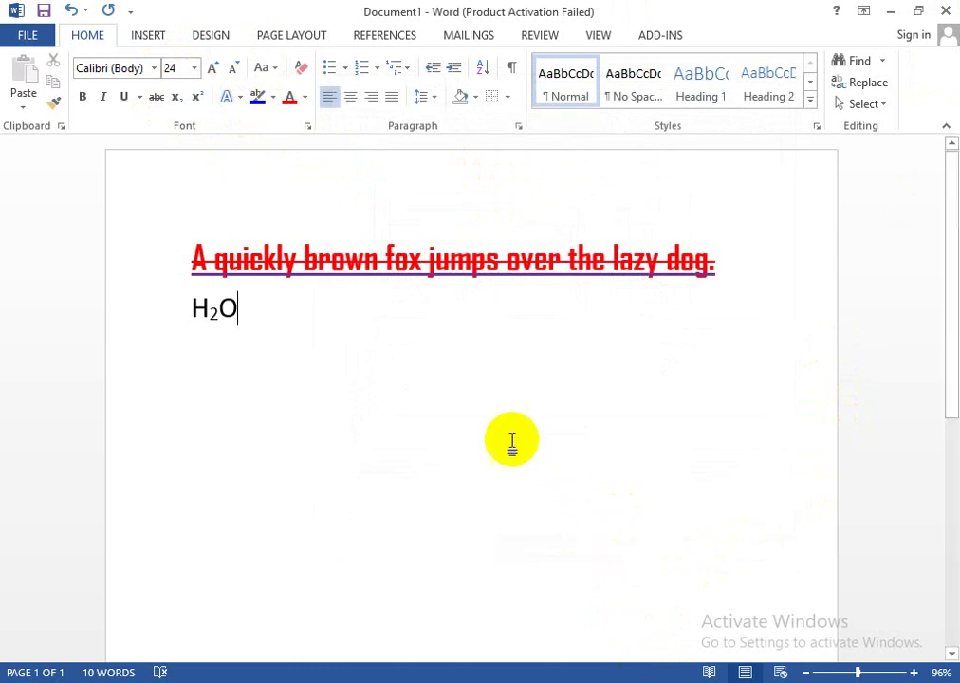